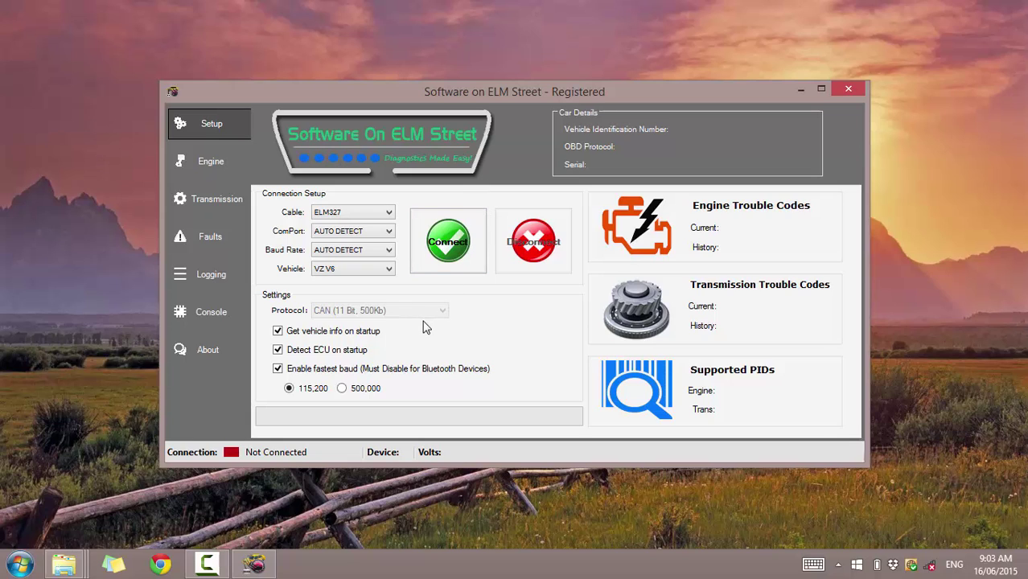
Step: Look at the software version information and the transmission data page, and return to the connection setup
left_click(212, 349)
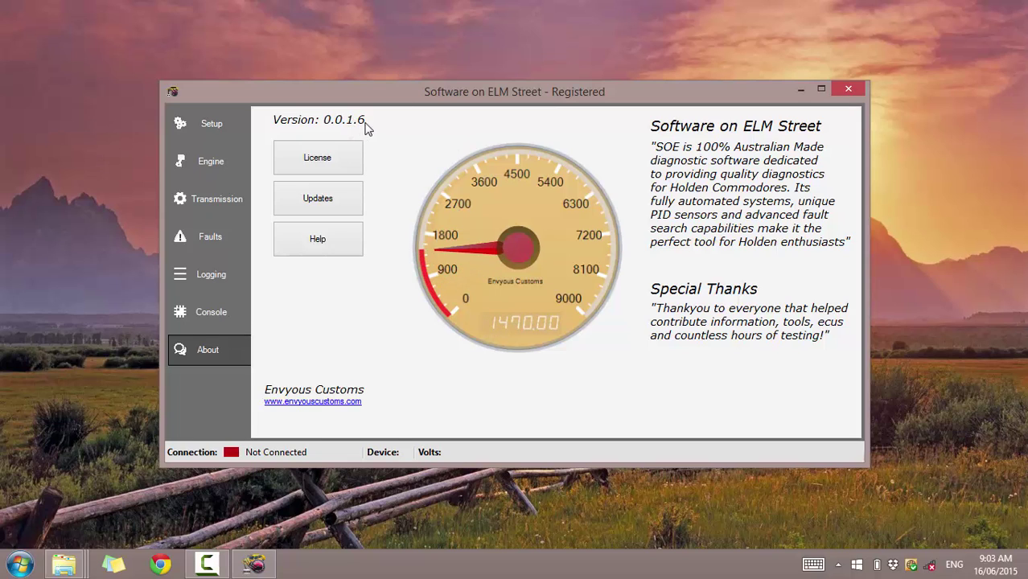
left_click(226, 141)
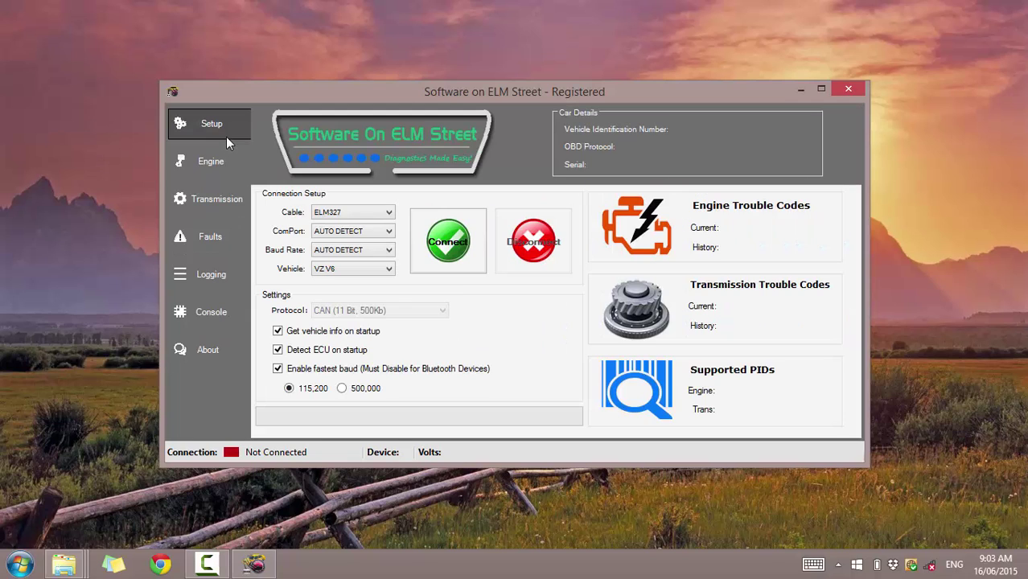
left_click(224, 204)
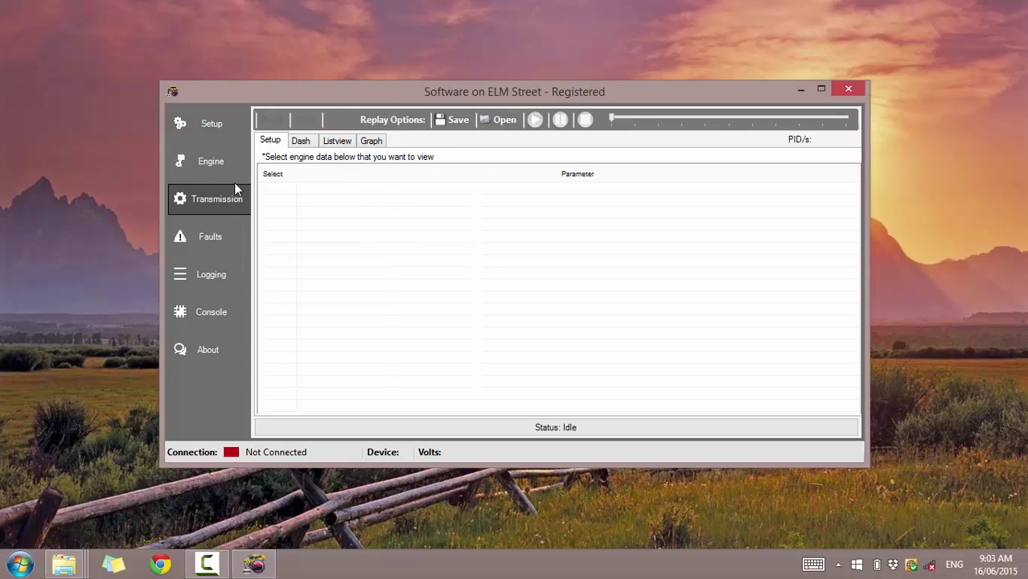
left_click(212, 129)
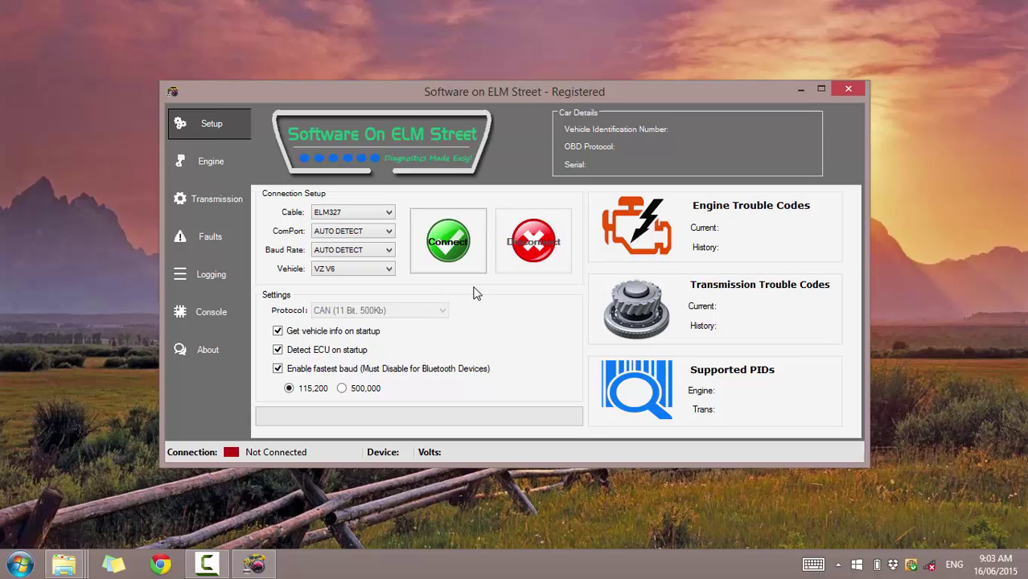
Step: Set the vehicle to VE V8, connect to the car through the ELM327 cable, and dismiss the connection message
left_click(382, 272)
left_click(347, 318)
left_click(447, 252)
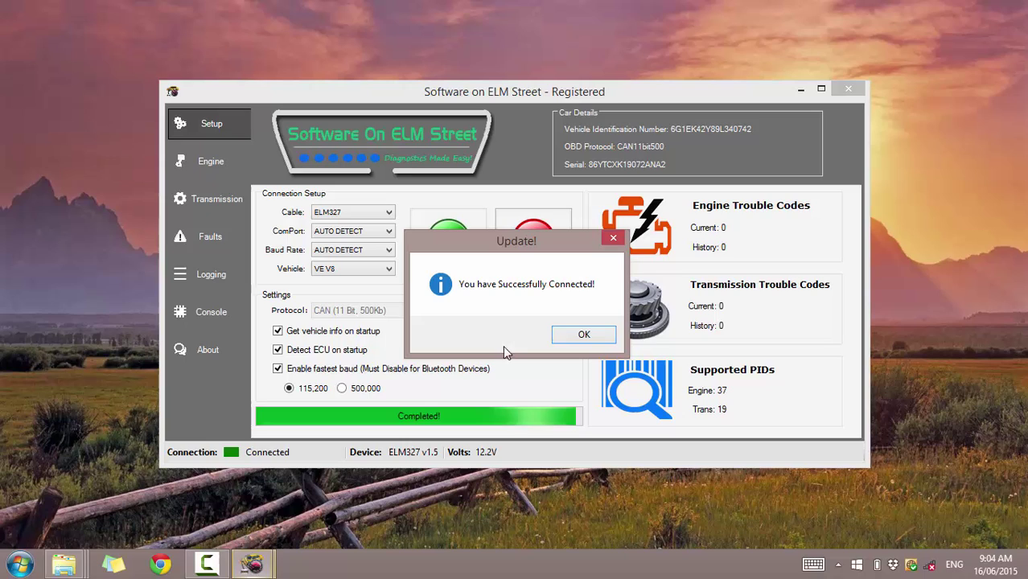
left_click(584, 337)
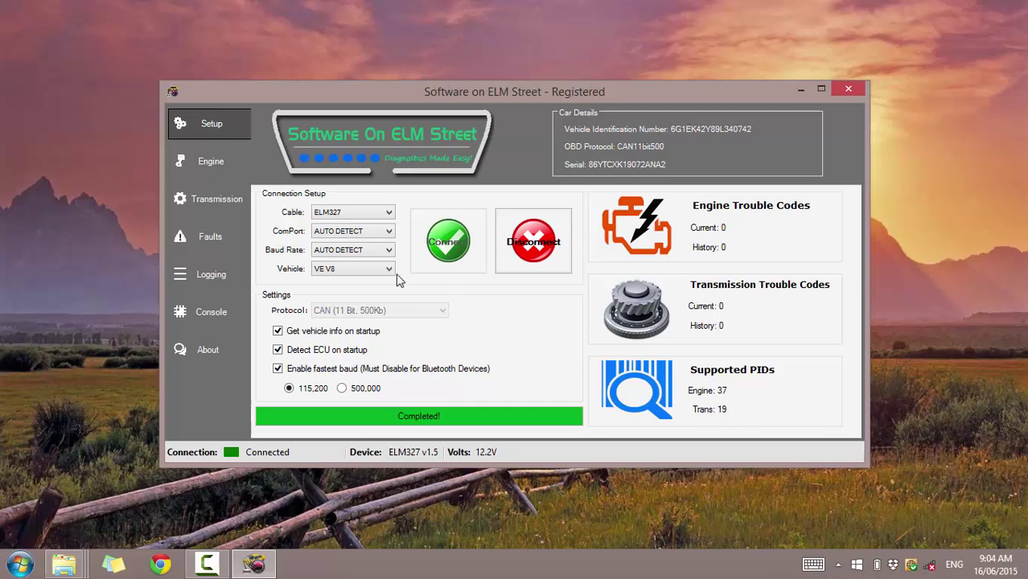
Step: Read the engine's current, history and pending fault codes
left_click(208, 236)
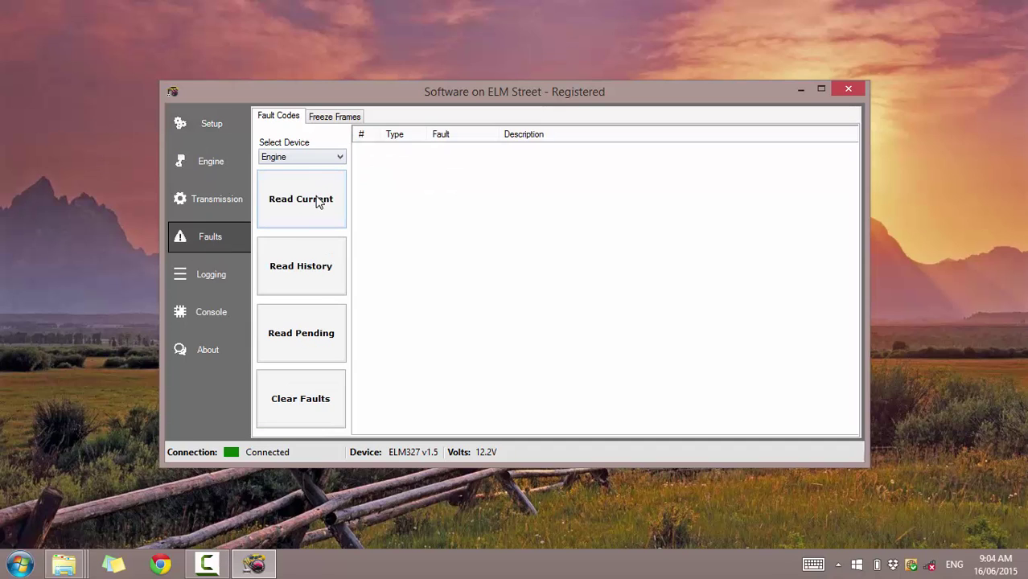
left_click(321, 202)
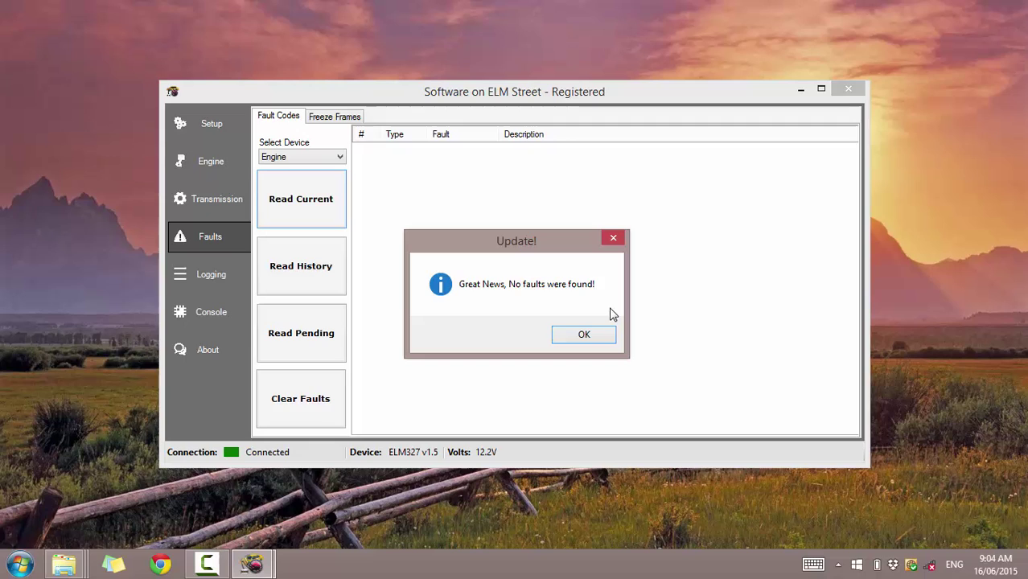
left_click(599, 335)
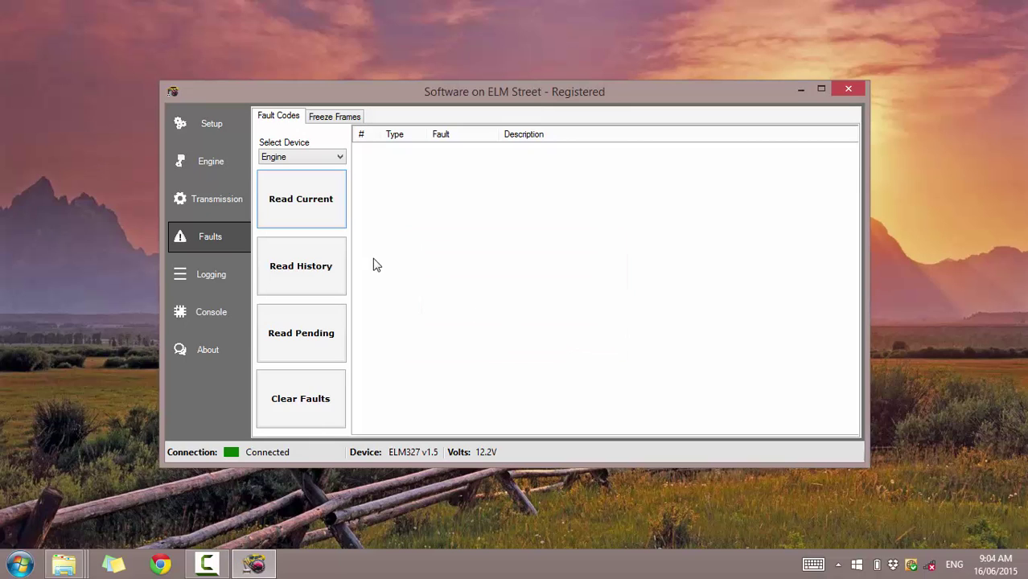
left_click(296, 277)
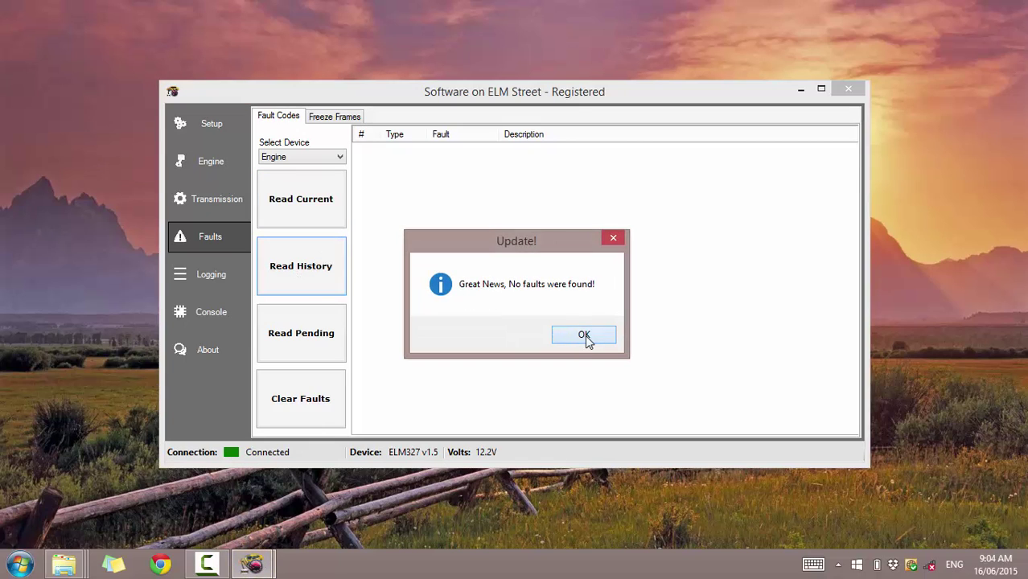
left_click(584, 335)
left_click(296, 342)
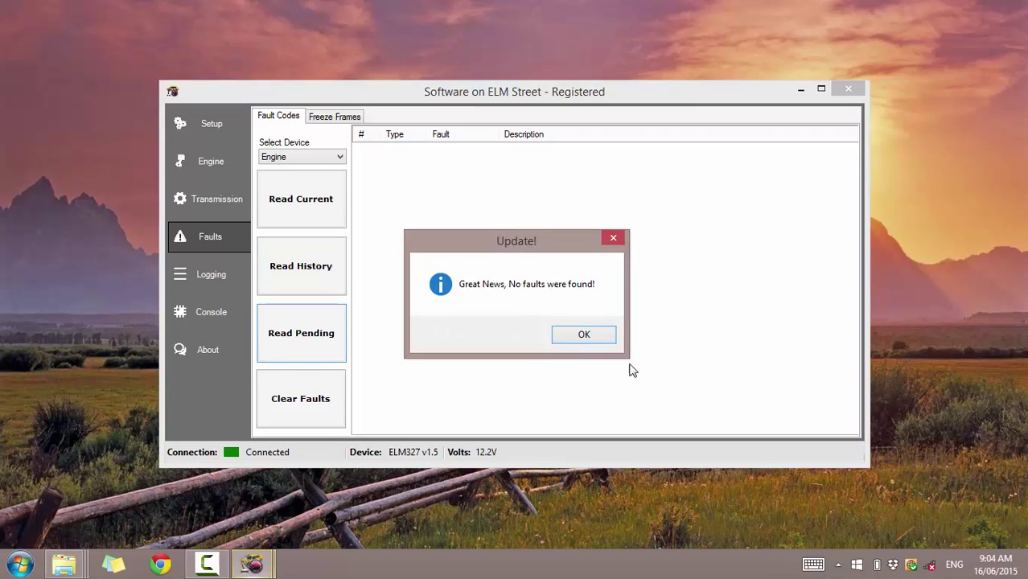
left_click(583, 334)
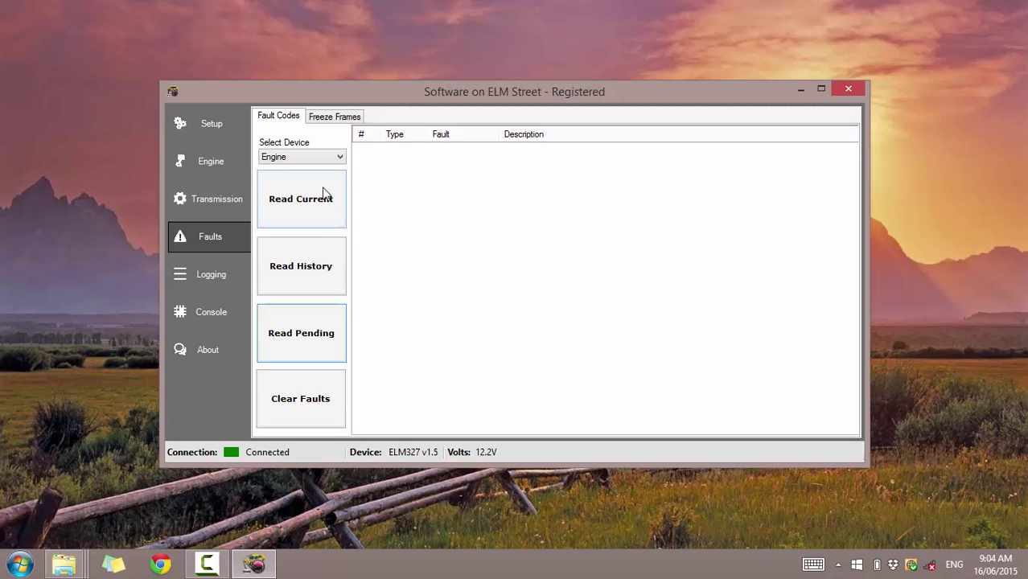
Step: Read the transmission's current, history and pending fault codes, and return the fault device selection to Engine
left_click(319, 157)
left_click(305, 177)
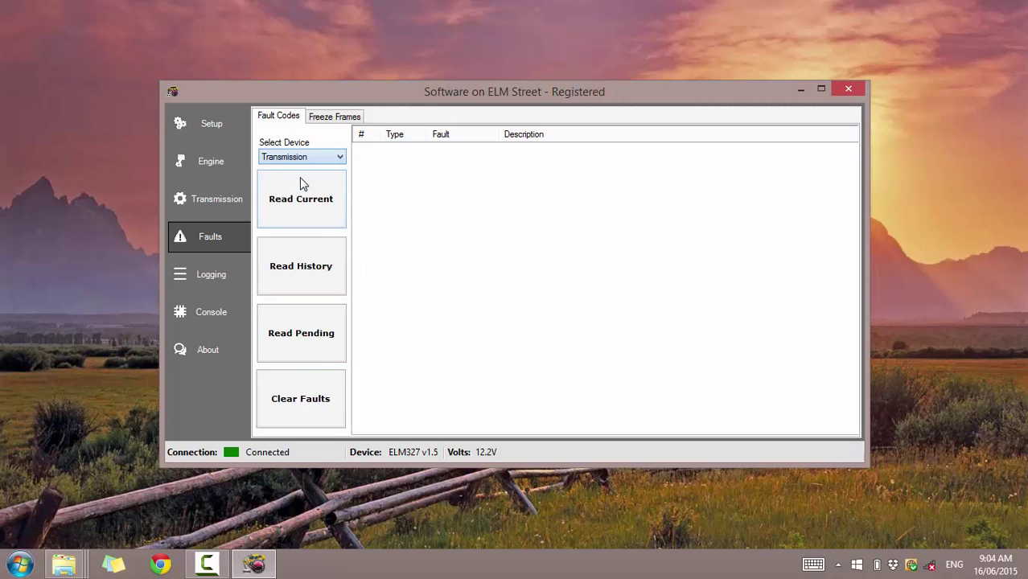
left_click(319, 211)
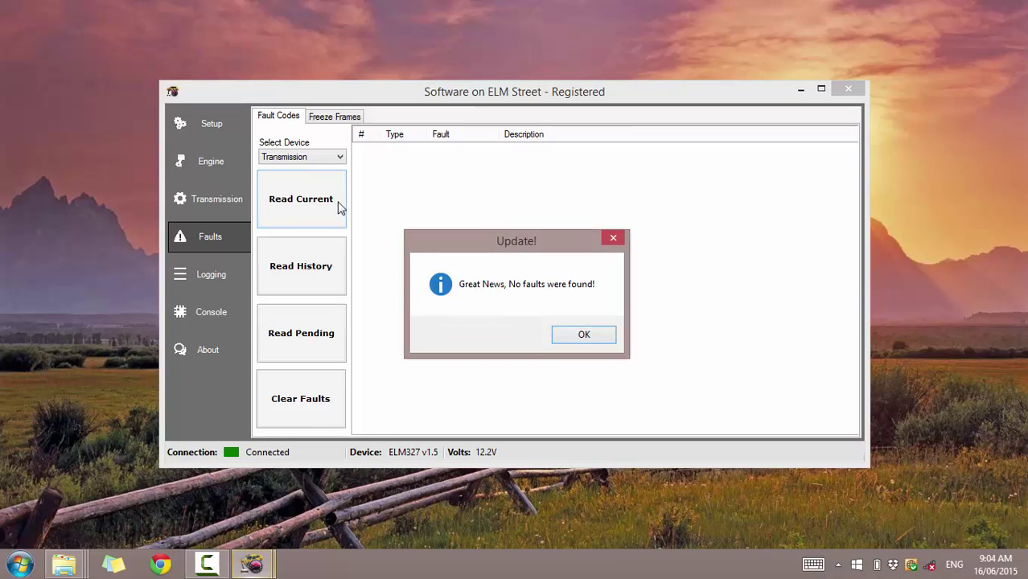
left_click(569, 336)
left_click(305, 271)
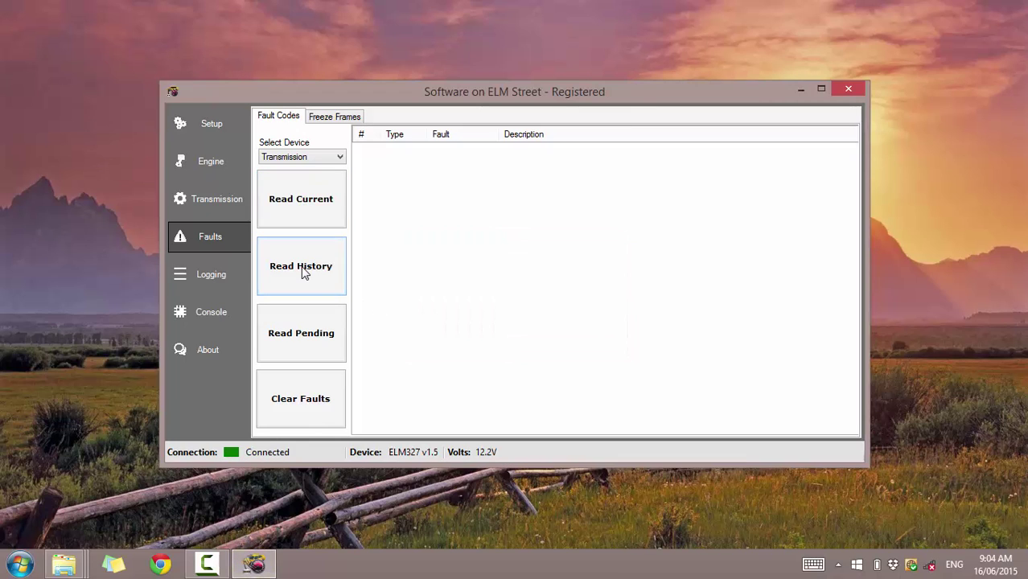
left_click(568, 337)
left_click(305, 339)
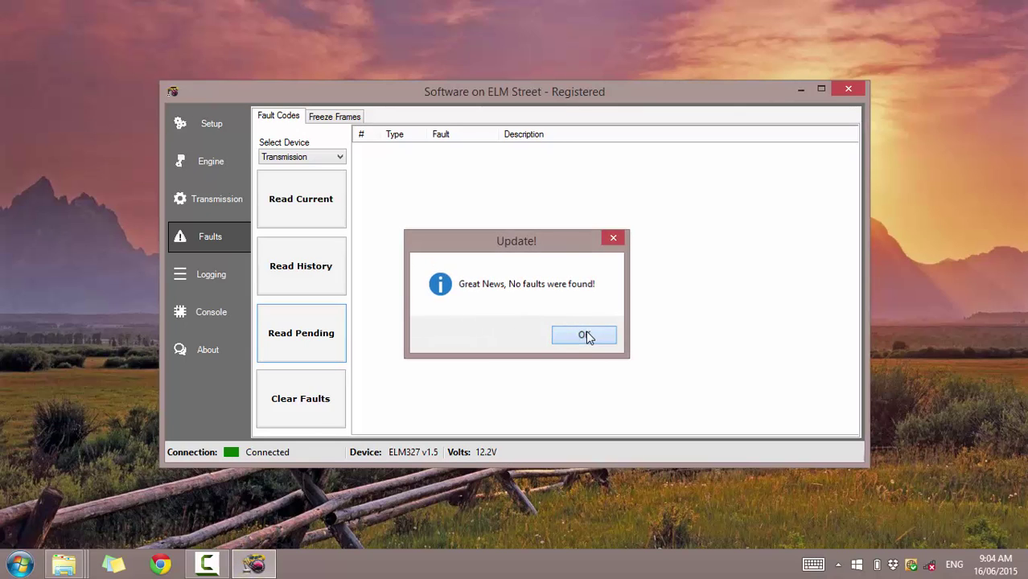
left_click(585, 335)
left_click(308, 157)
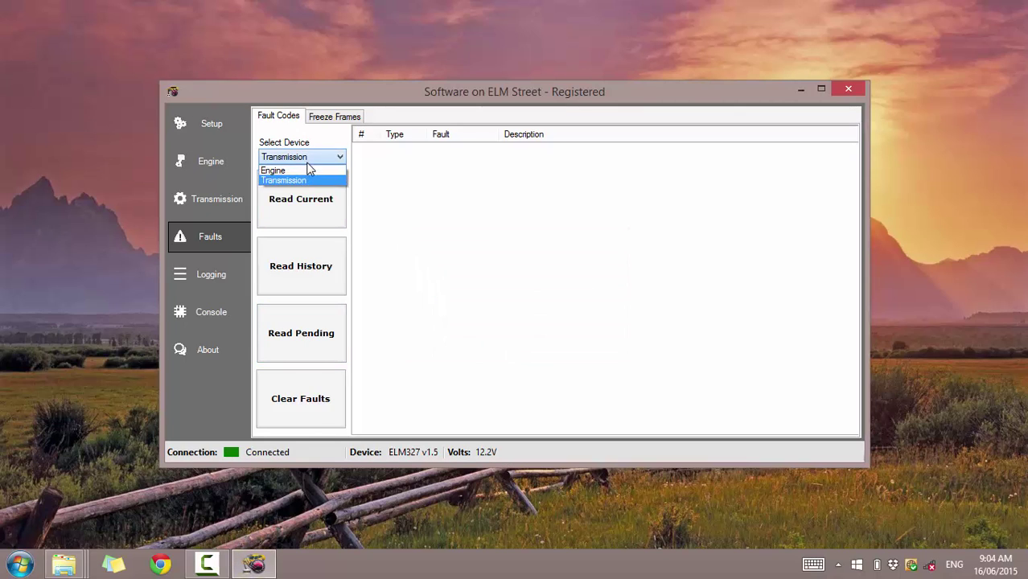
left_click(318, 168)
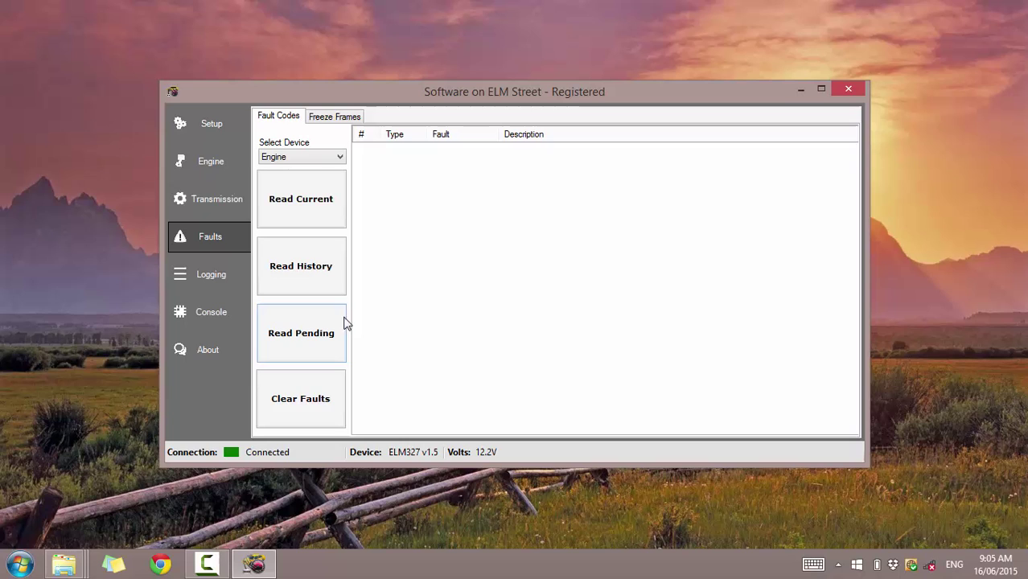
Step: Select coolant temperature, engine RPM, intake air temperature, mass air flow, throttle position and all four Bank 1 and Bank 2 O2 sensors as engine data
left_click(216, 163)
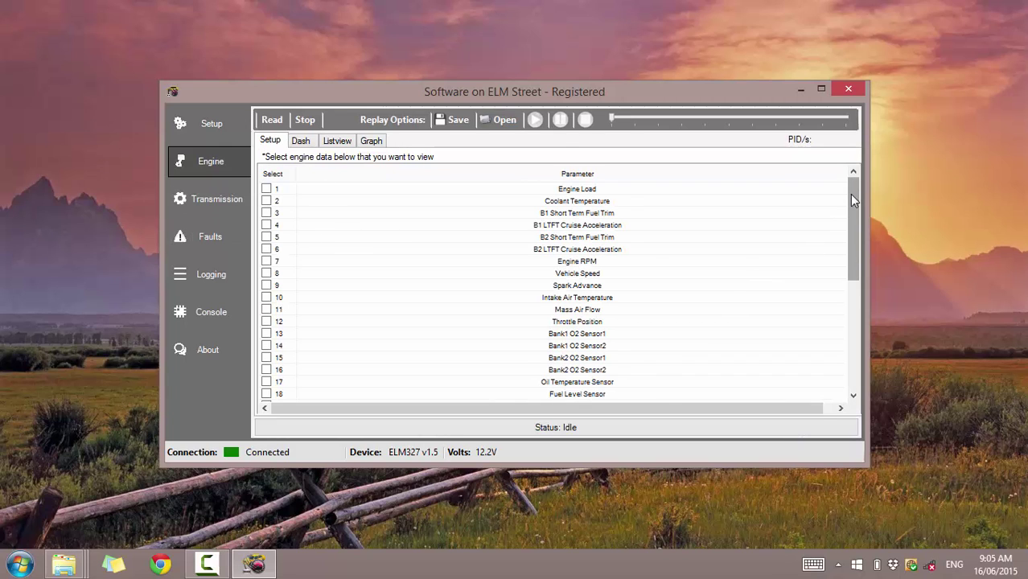
mouse_move(849, 194)
left_mouse_down()
mouse_move(835, 314)
mouse_move(854, 265)
mouse_move(853, 188)
mouse_move(873, 314)
mouse_move(861, 338)
mouse_move(854, 189)
left_mouse_up()
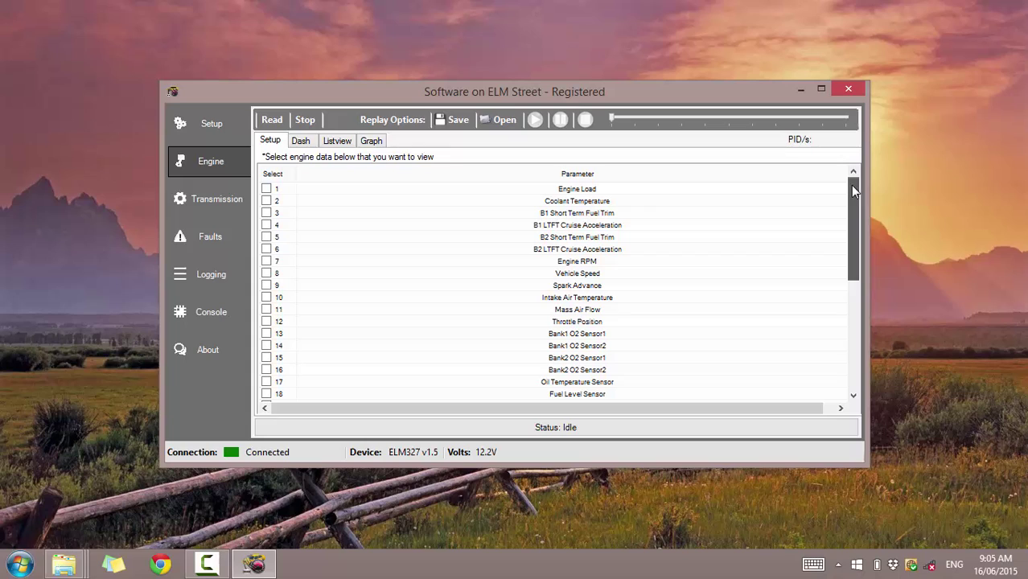
left_click(267, 262)
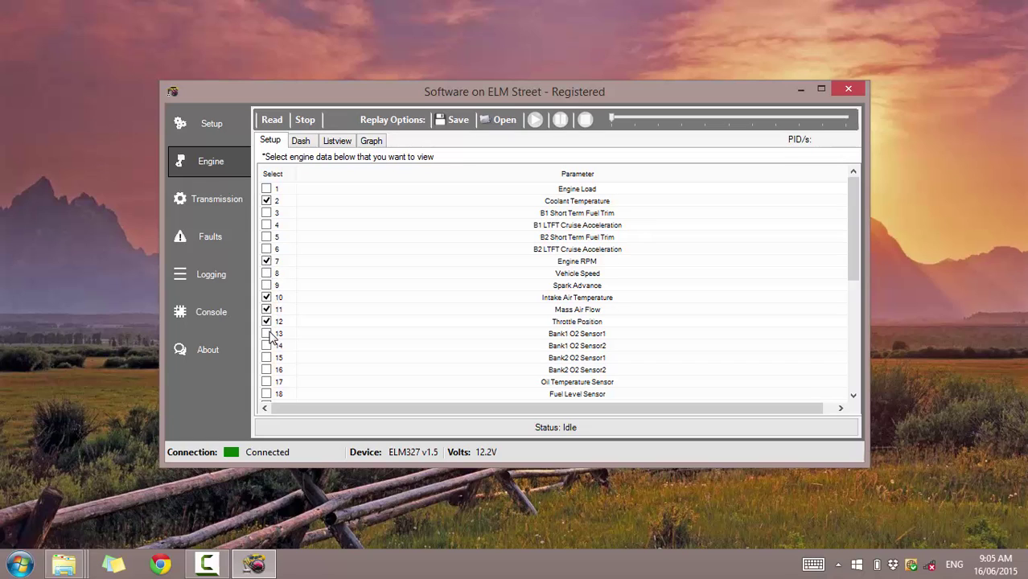
left_click(267, 333)
left_click(267, 345)
left_click(267, 358)
left_click(266, 383)
Step: Change the curved bar gauge on the engine dash to display the Engine RPM parameter
left_click(300, 141)
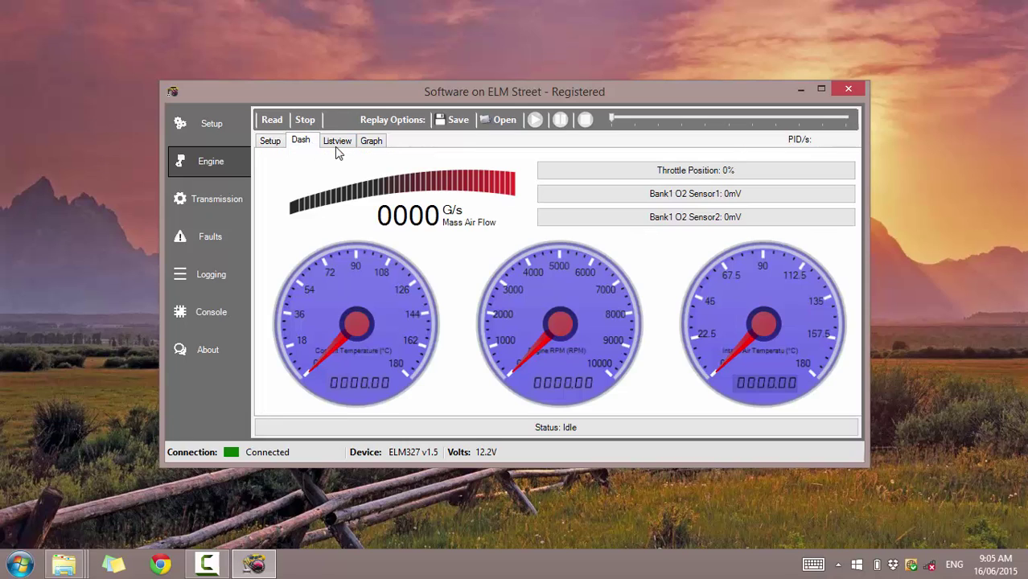
right_click(386, 188)
mouse_move(473, 201)
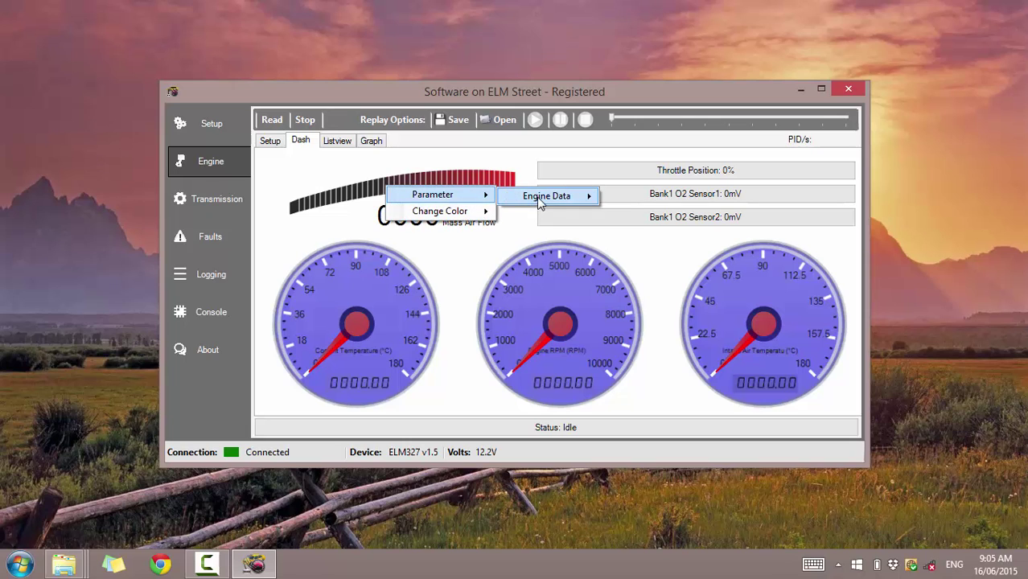
mouse_move(555, 196)
left_click(657, 201)
left_click(653, 226)
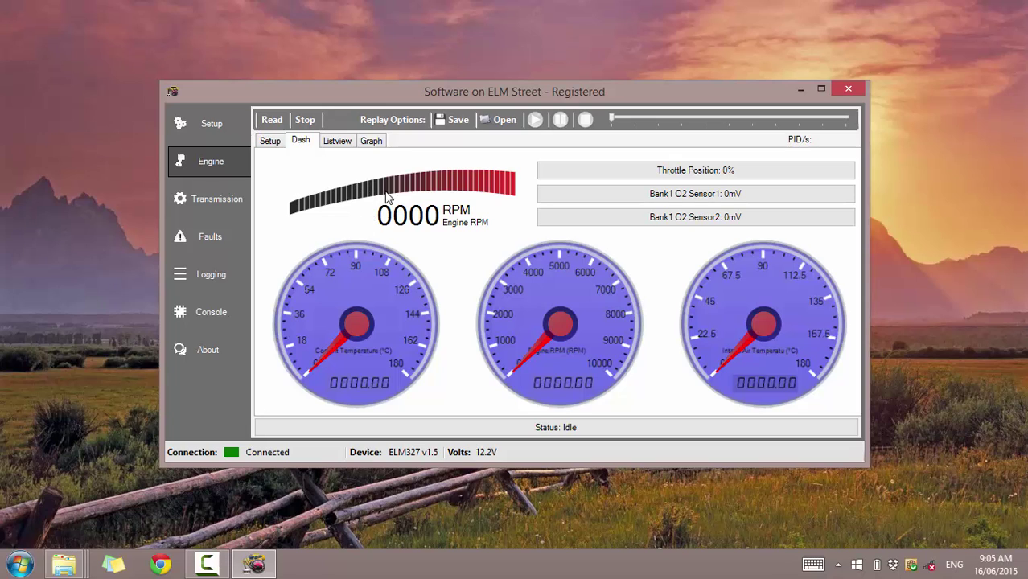
Step: Record a live engine data session, checking the readings as gauges, list and graph, and stop the reading
left_click(272, 121)
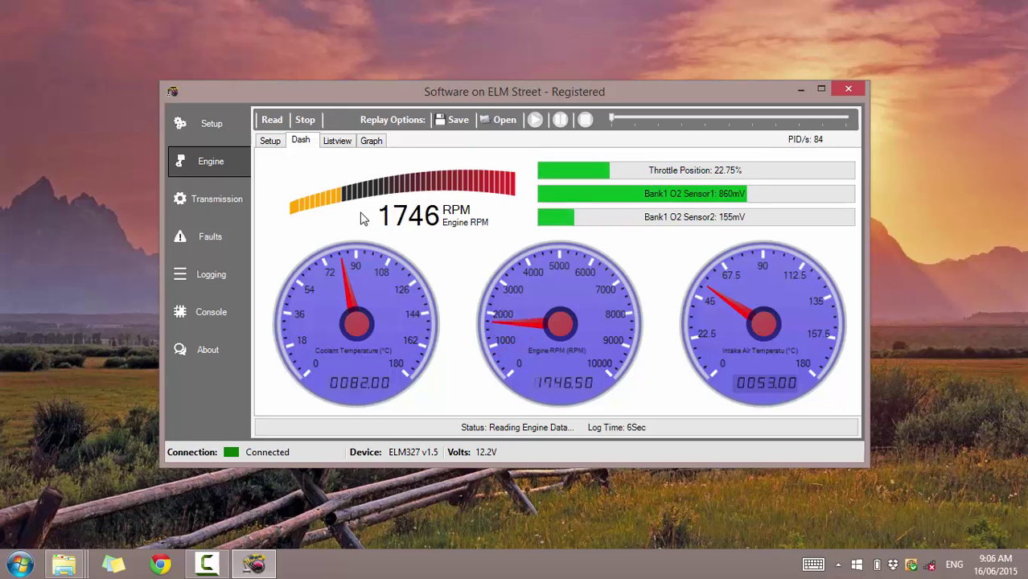
left_click(334, 143)
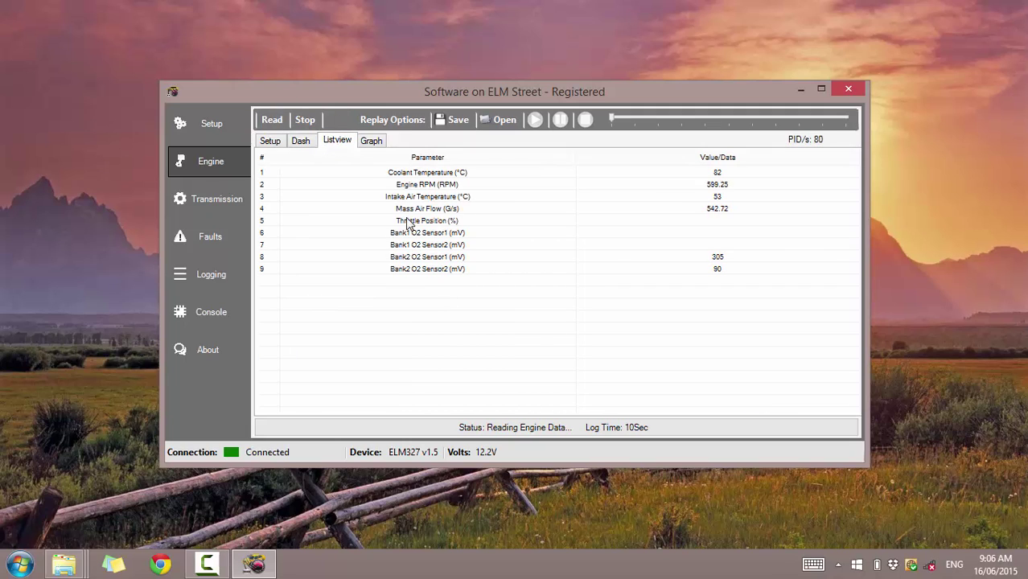
left_click(373, 141)
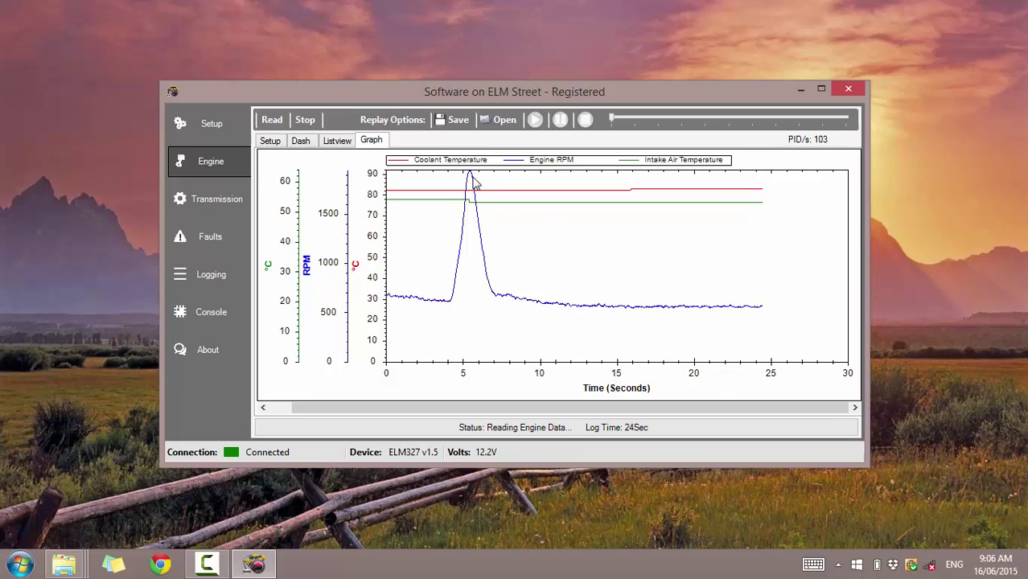
left_click(335, 141)
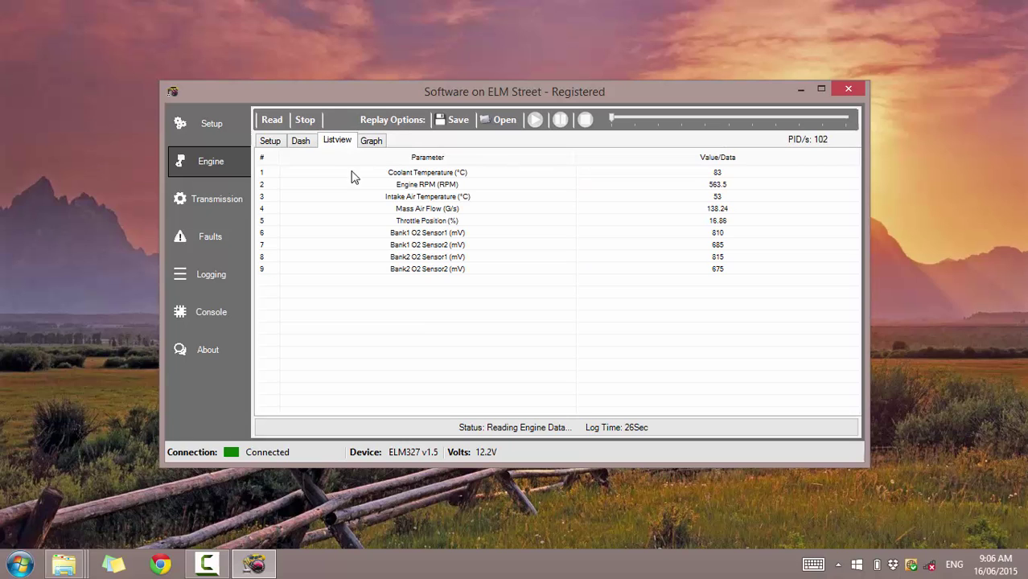
left_click(304, 142)
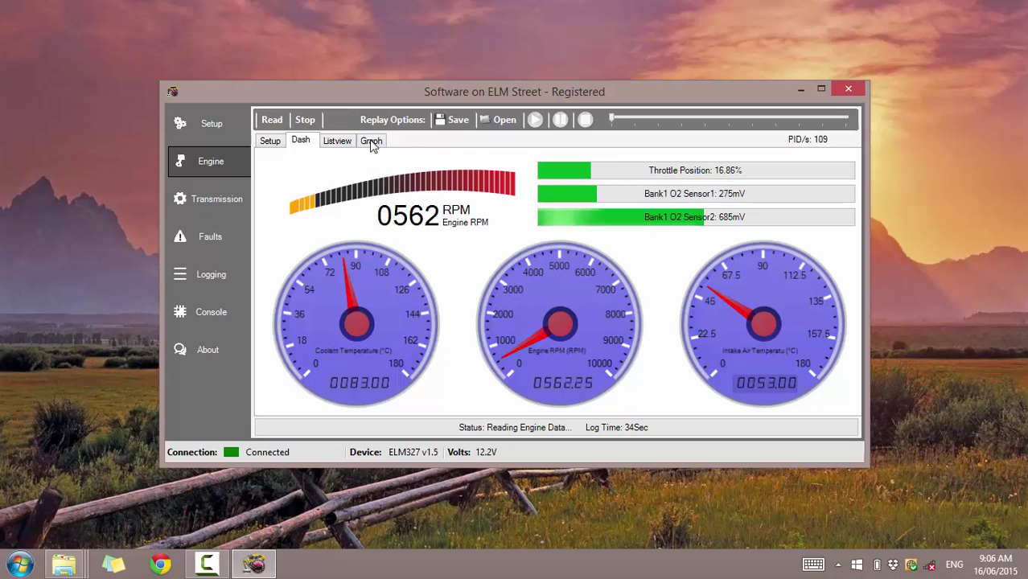
left_click(305, 120)
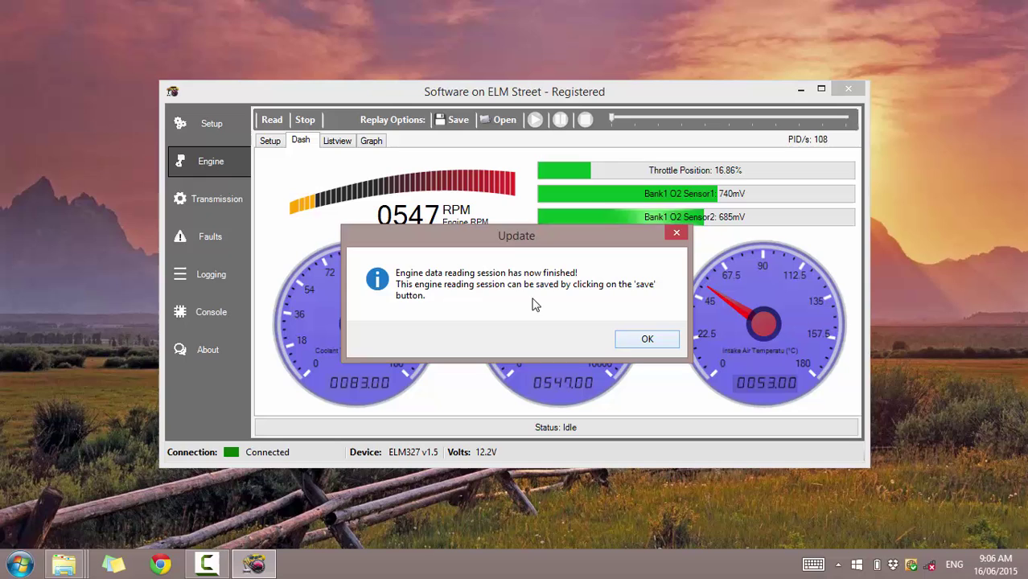
left_click(653, 341)
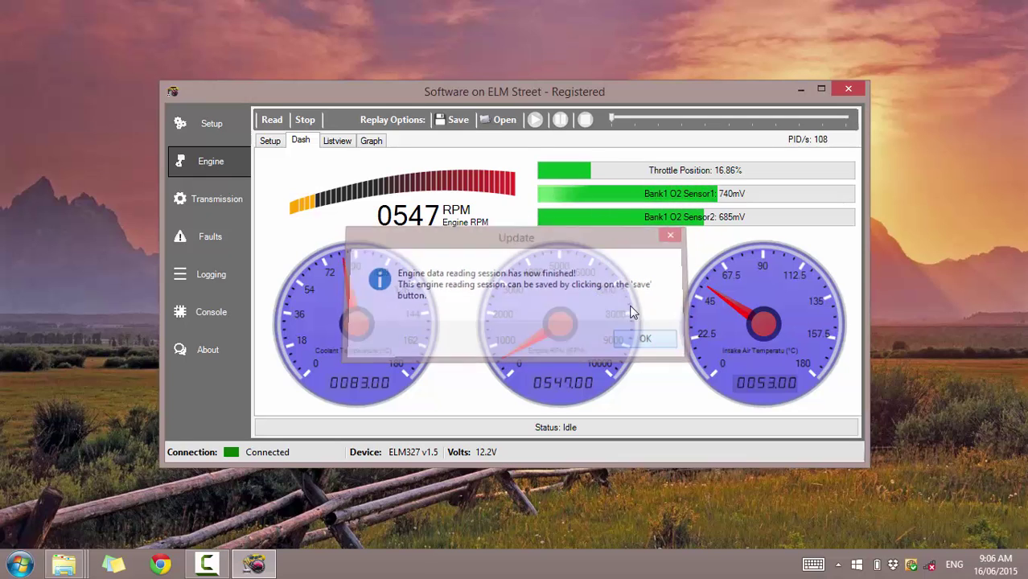
Step: Save the recorded engine session as LogFile4 in the OBD2 Log Files folder
left_click(458, 122)
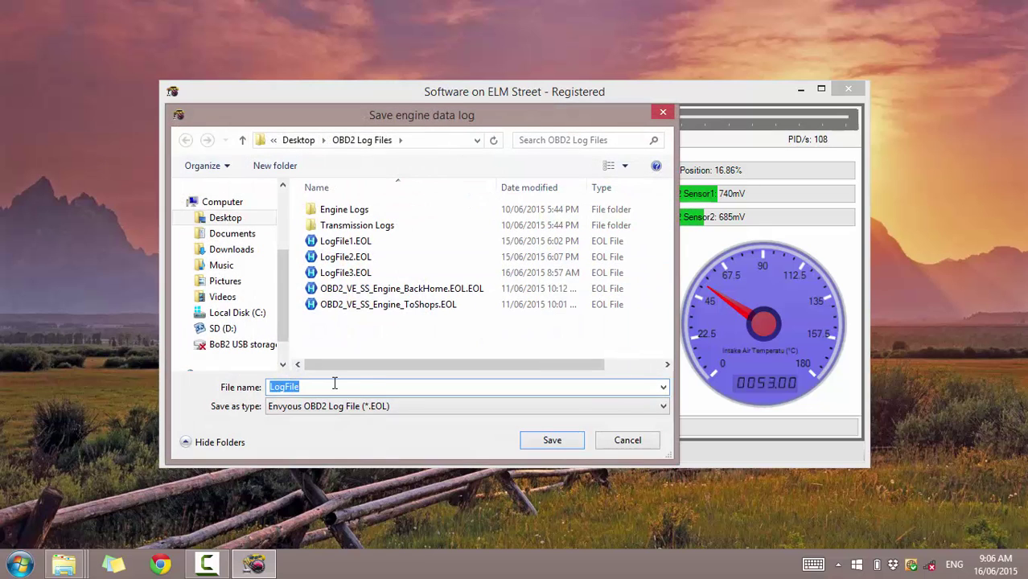
left_click(335, 386)
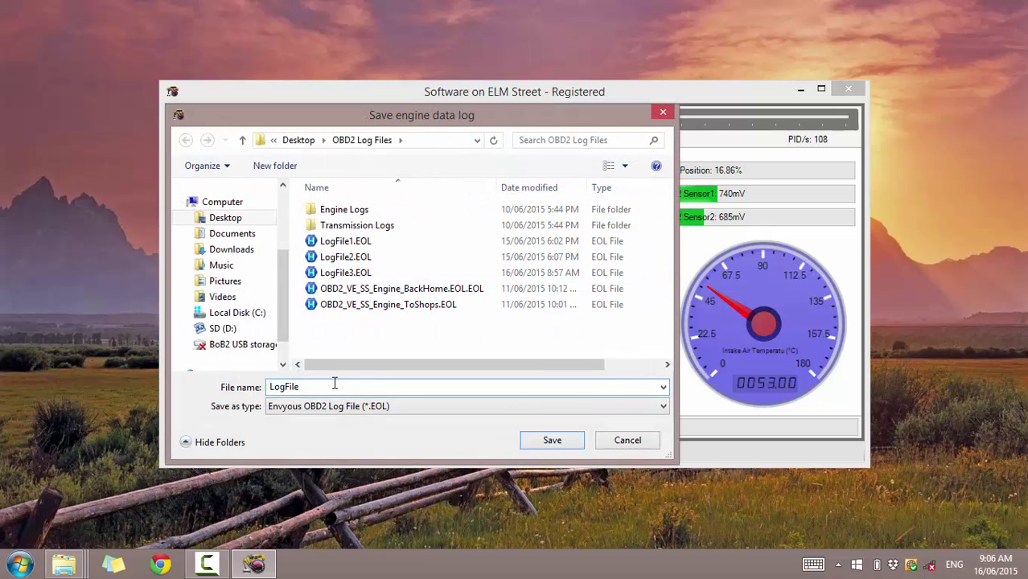
left_click(552, 442)
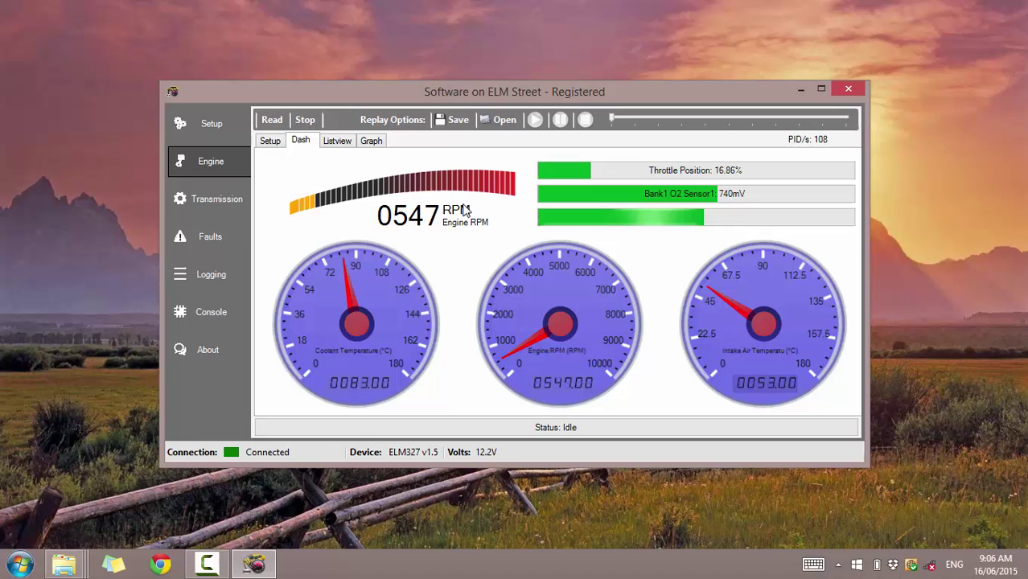
Step: Open the OBD2_VE_SS_Engine_ToShops.EOL engine log for replay
left_click(497, 119)
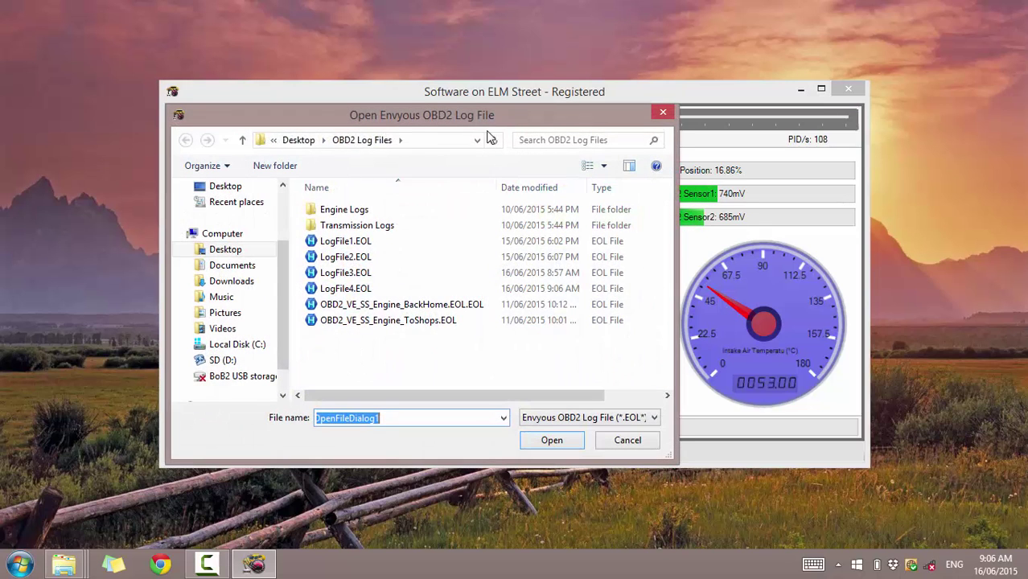
left_click(374, 322)
left_click(553, 441)
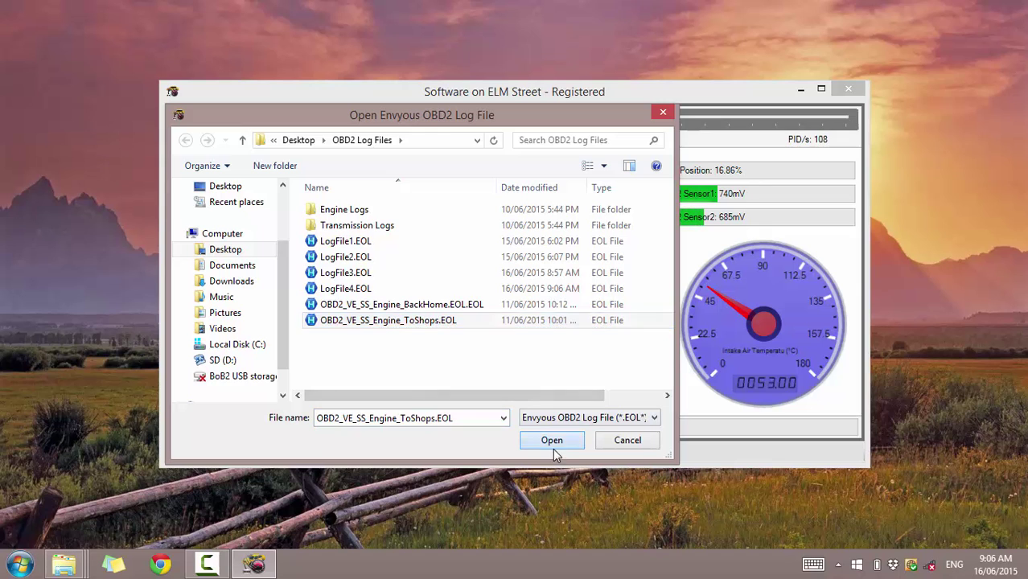
left_click(638, 335)
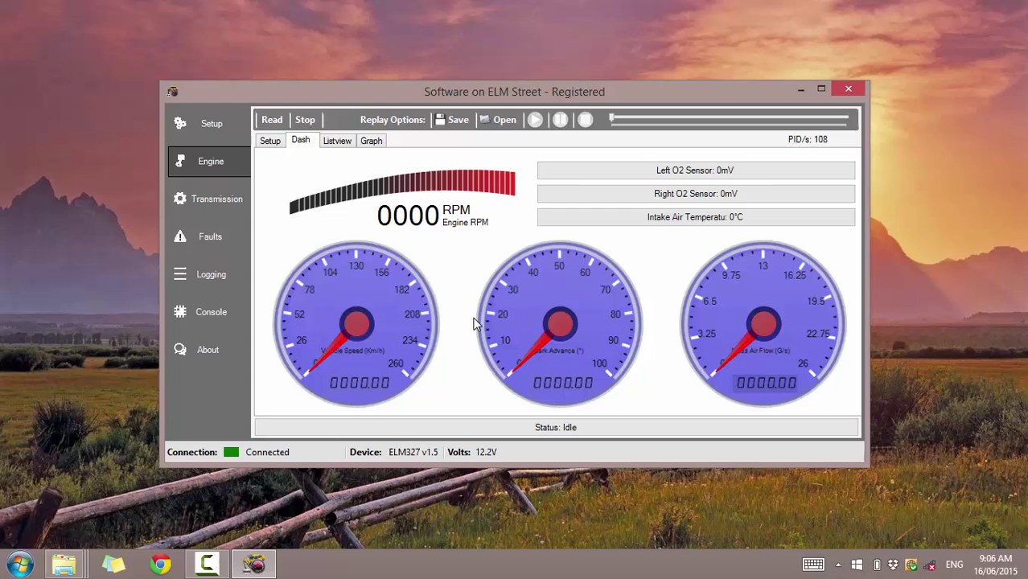
Step: Replay the log from about the 60-second mark and view the engine data parameters available for the curved bar gauge
left_click(535, 119)
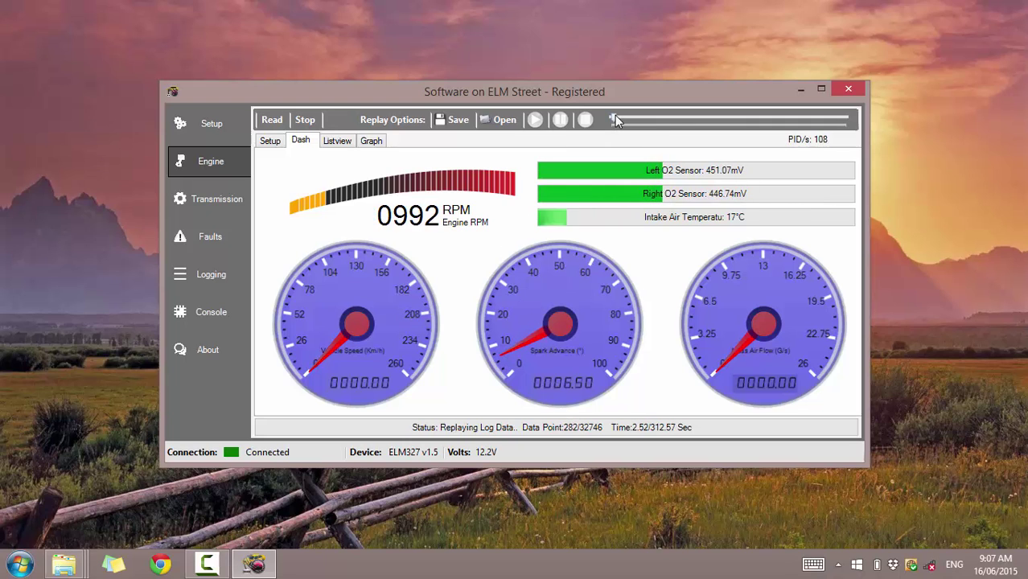
left_click_drag(613, 118, 658, 129)
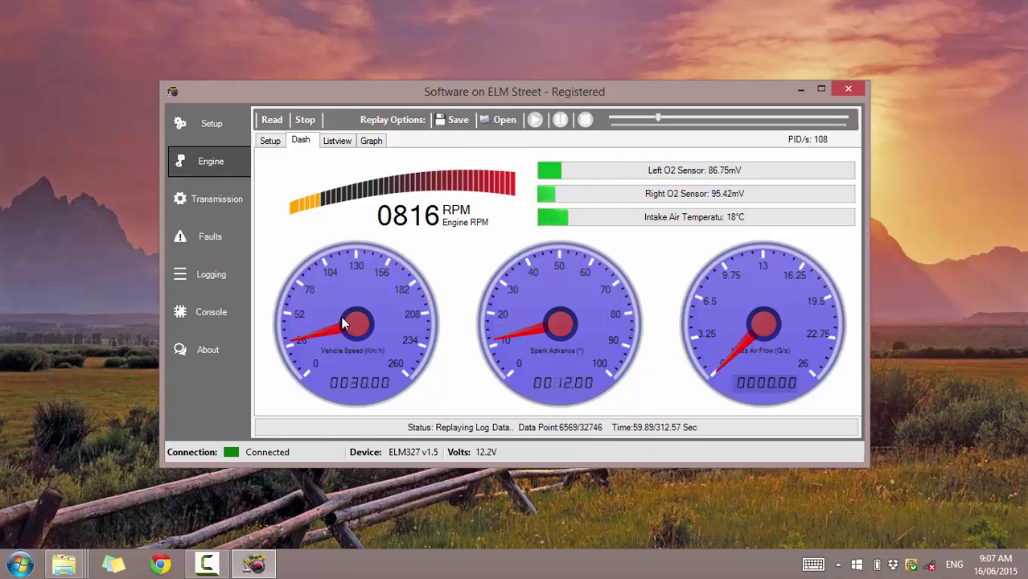
right_click(398, 171)
mouse_move(485, 178)
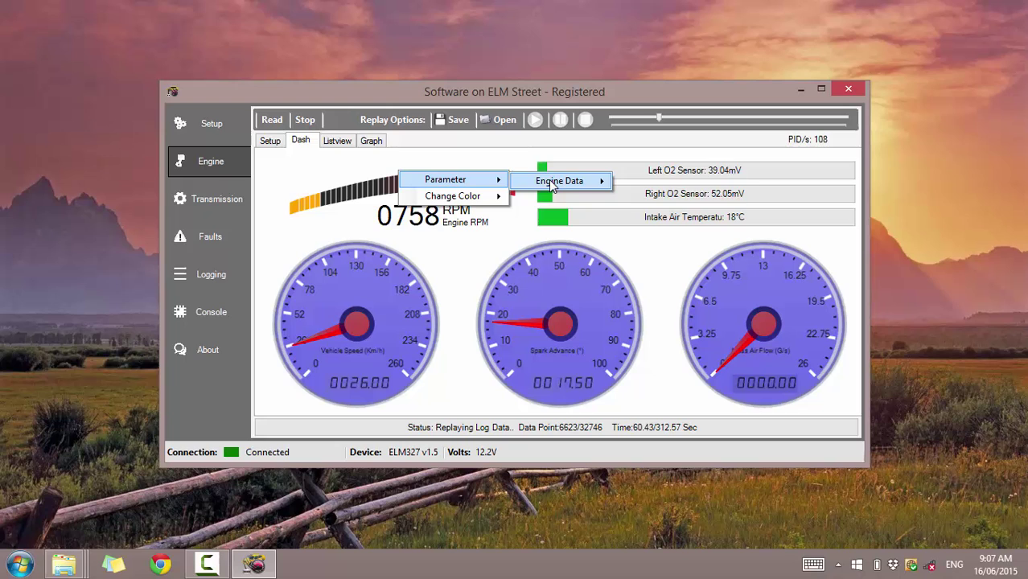
mouse_move(599, 181)
left_click(724, 184)
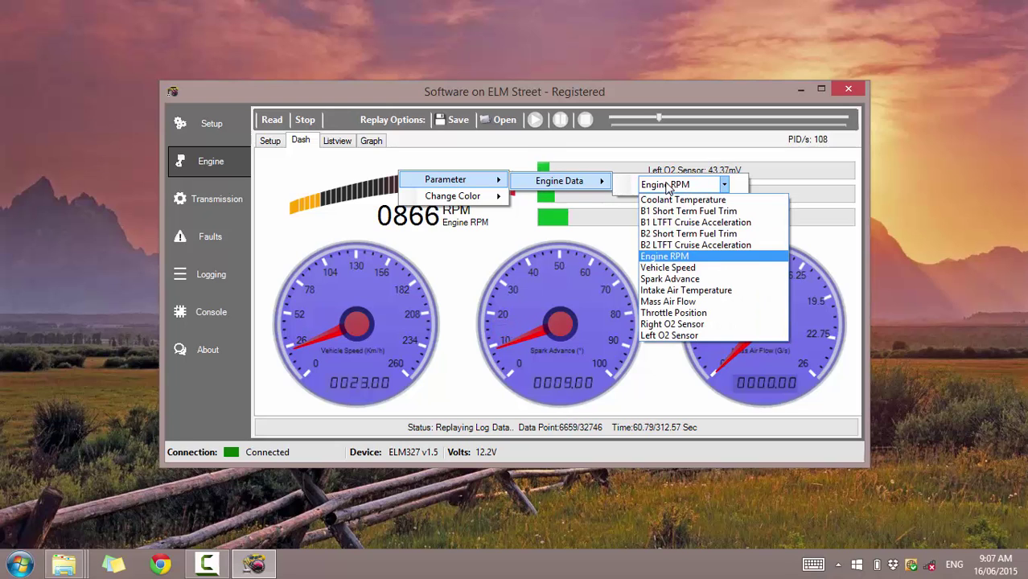
Step: View the replay as a list and graph, rewind it to about 30 seconds and pause it there
left_click(333, 147)
left_click(342, 145)
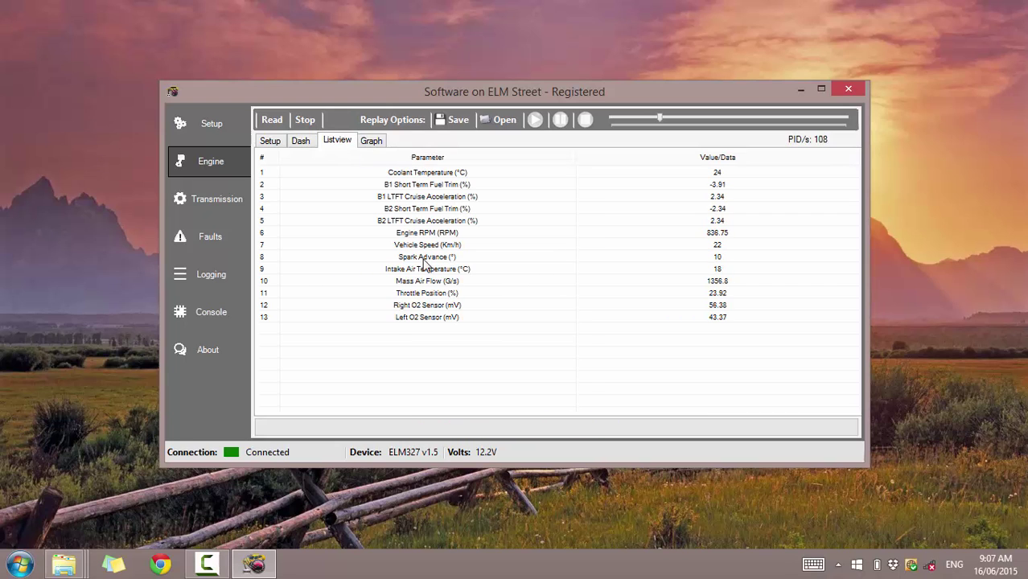
left_click(372, 141)
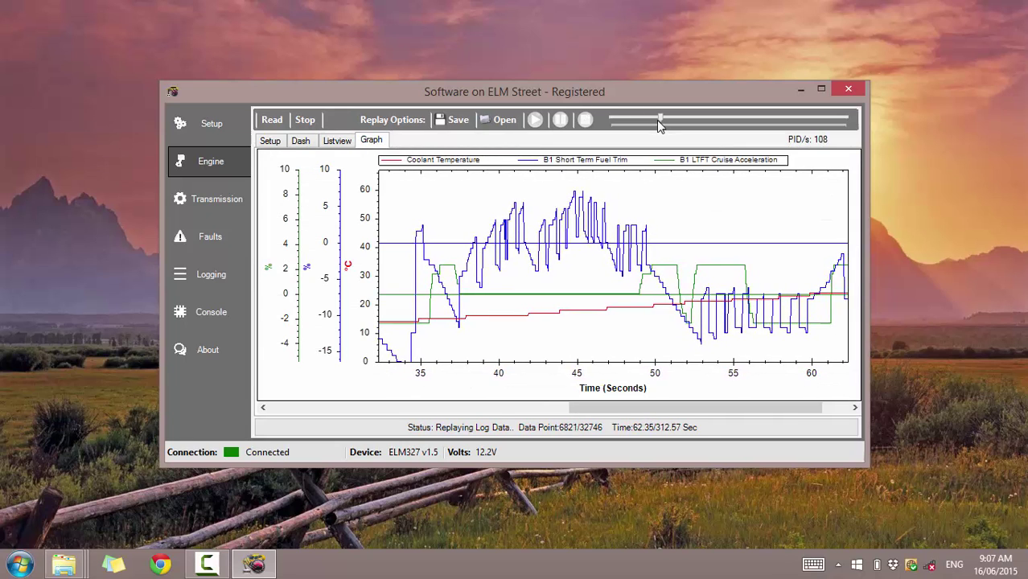
left_click_drag(658, 119, 635, 119)
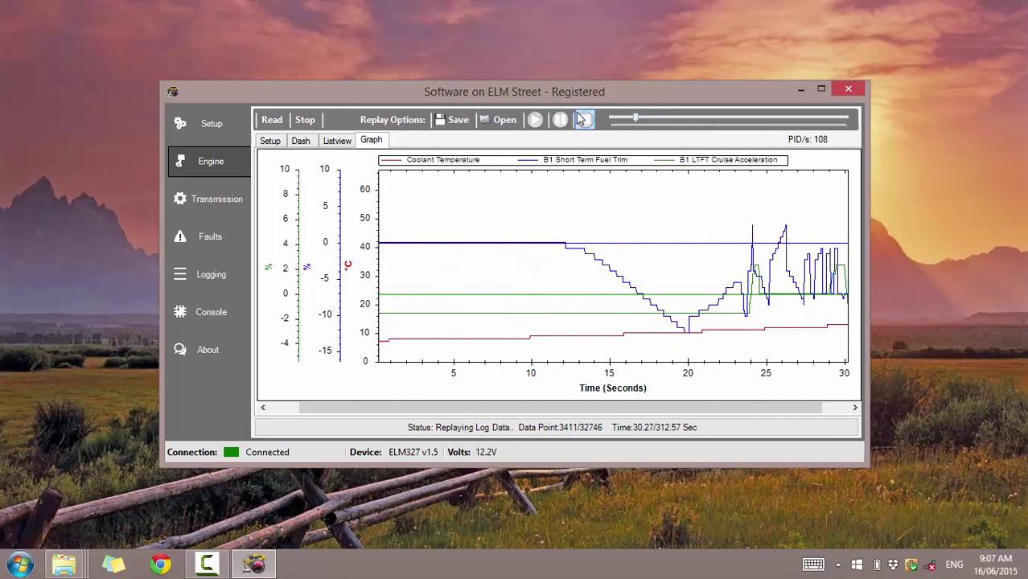
left_click(560, 121)
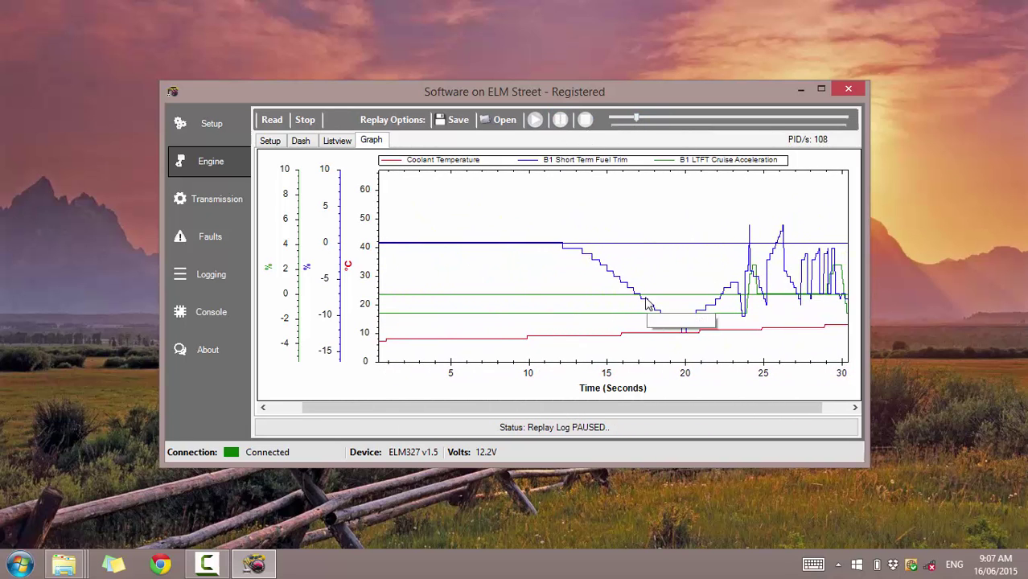
mouse_move(588, 259)
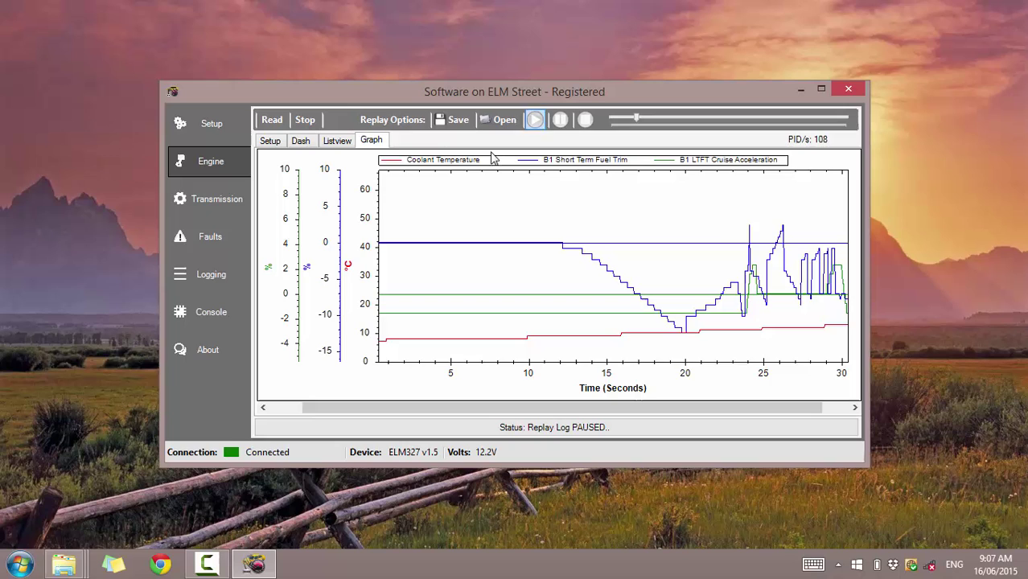
Step: Check the replayed engine data on the dash, list and graph, and resume the replay
left_click(331, 145)
left_click(301, 142)
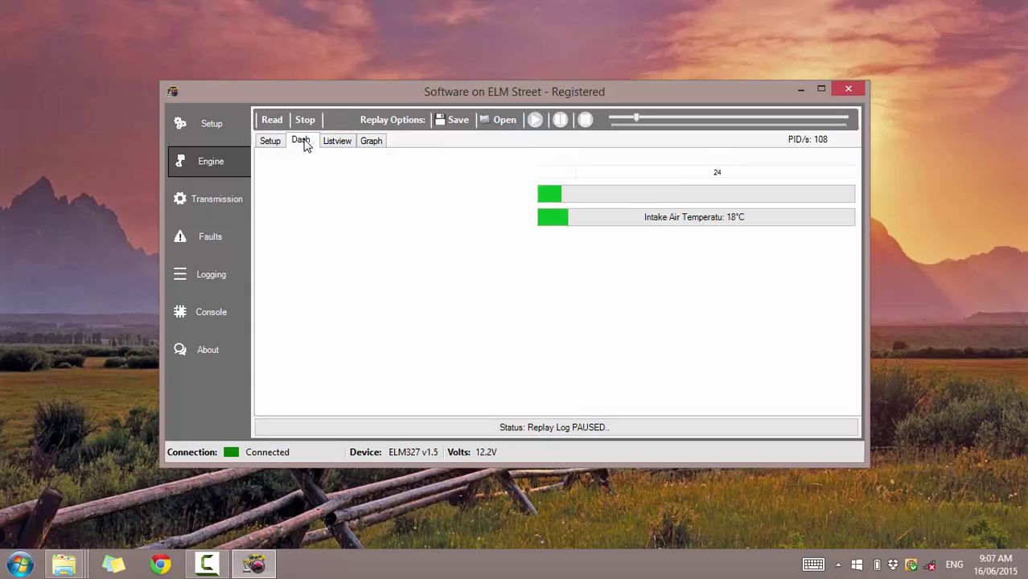
left_click(347, 142)
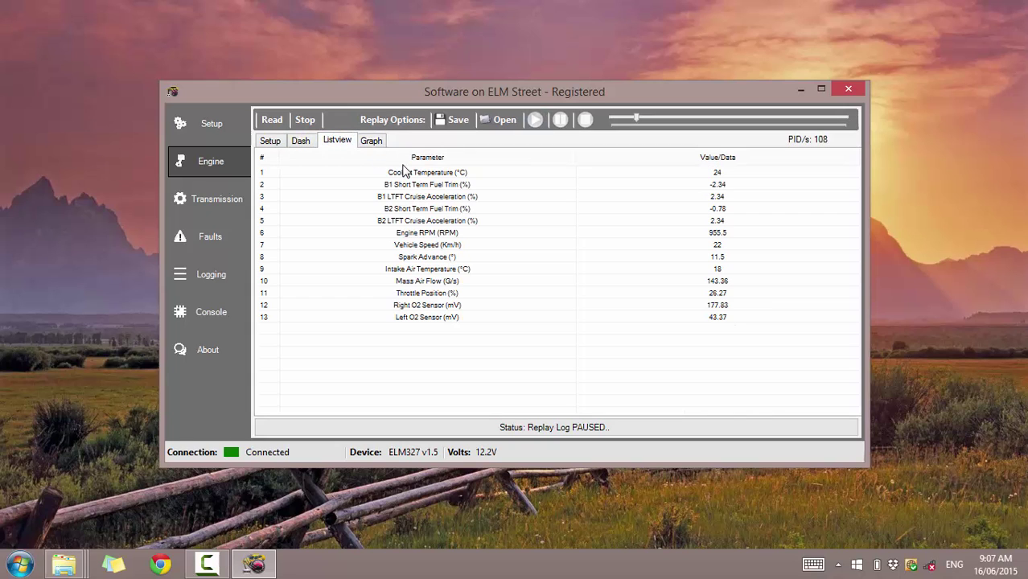
left_click(371, 140)
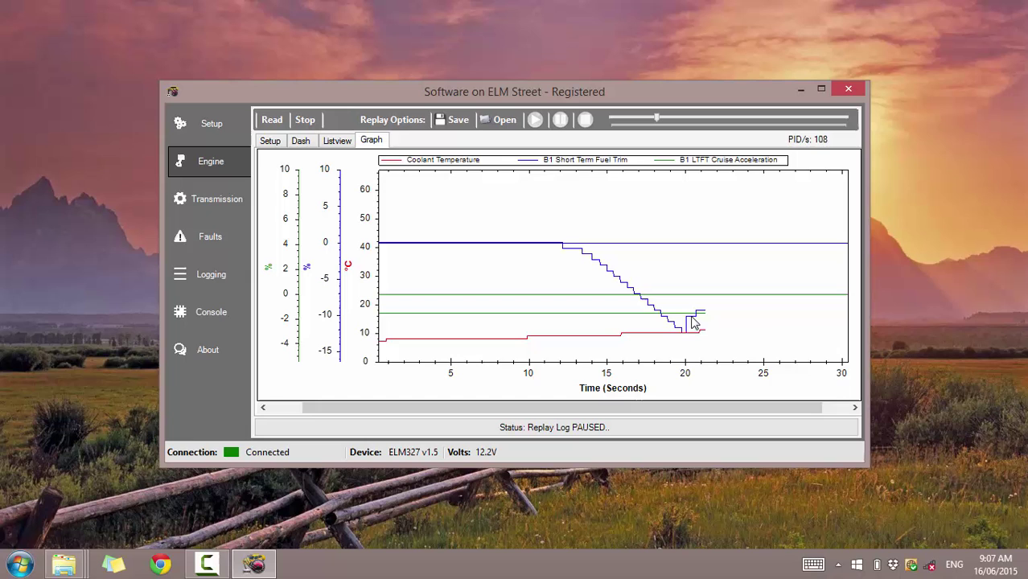
left_click(535, 119)
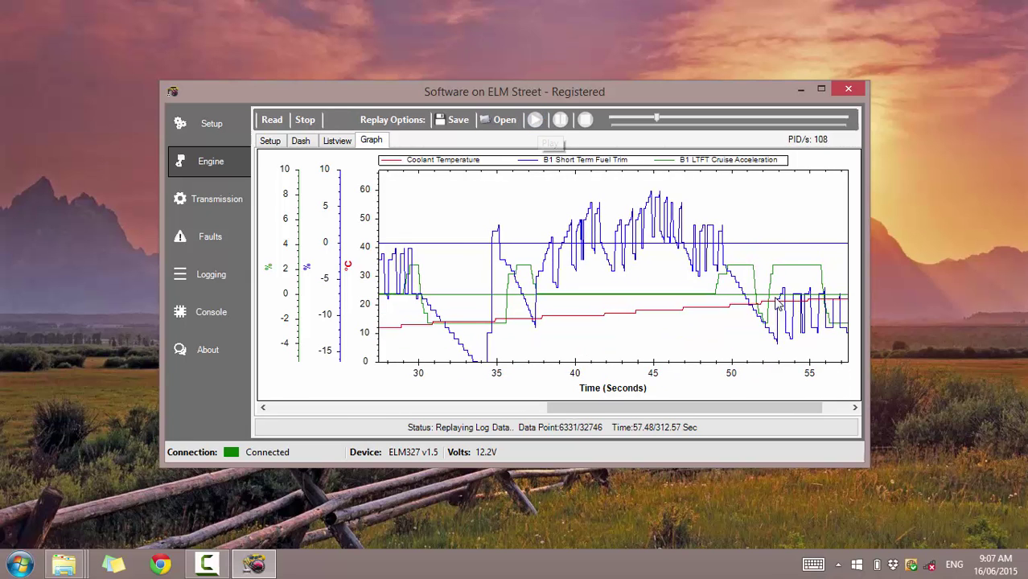
Step: Stop the log replay and return to the engine dash
left_click(585, 120)
left_click(585, 120)
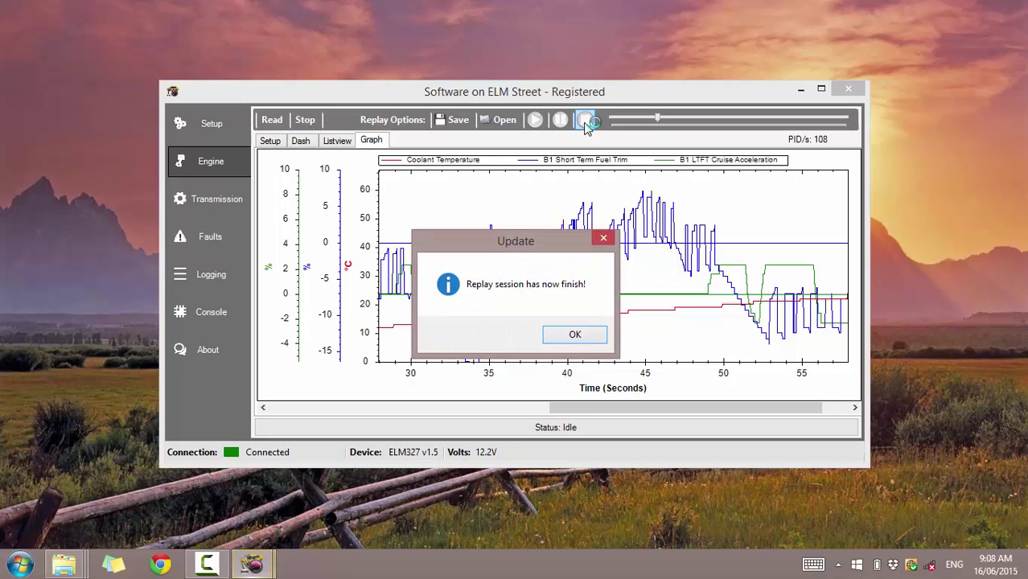
left_click(577, 331)
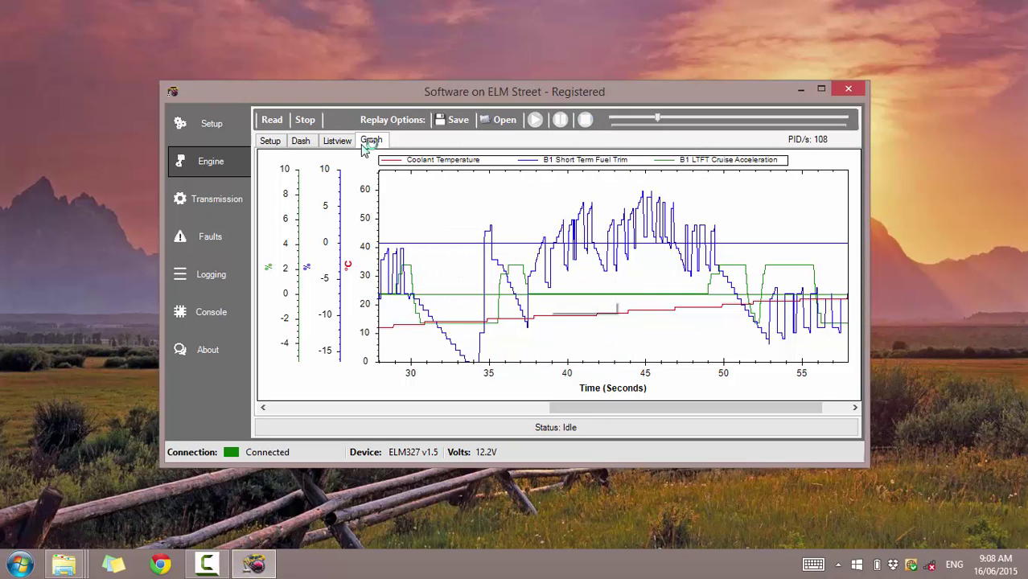
left_click(300, 140)
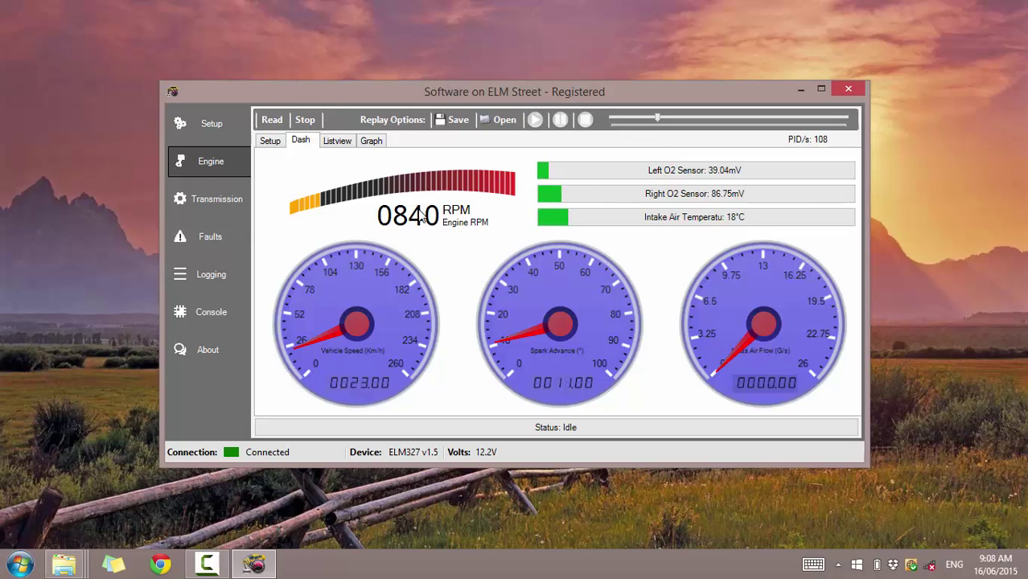
Step: Look over the transmission dash and list, and select throttle position, engine RPM, commanded gear and estimated gear ratio as transmission data
left_click(215, 200)
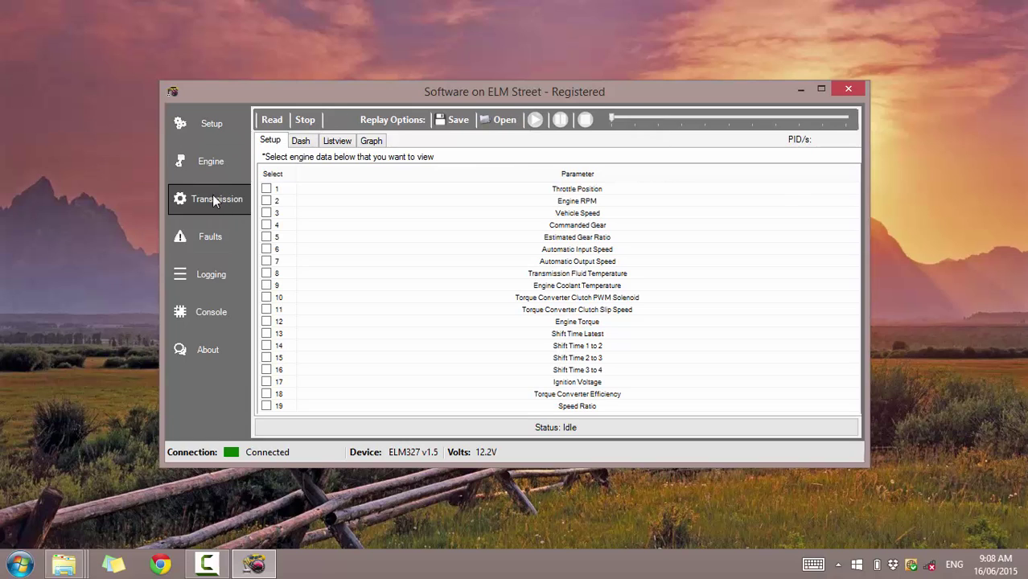
left_click(310, 142)
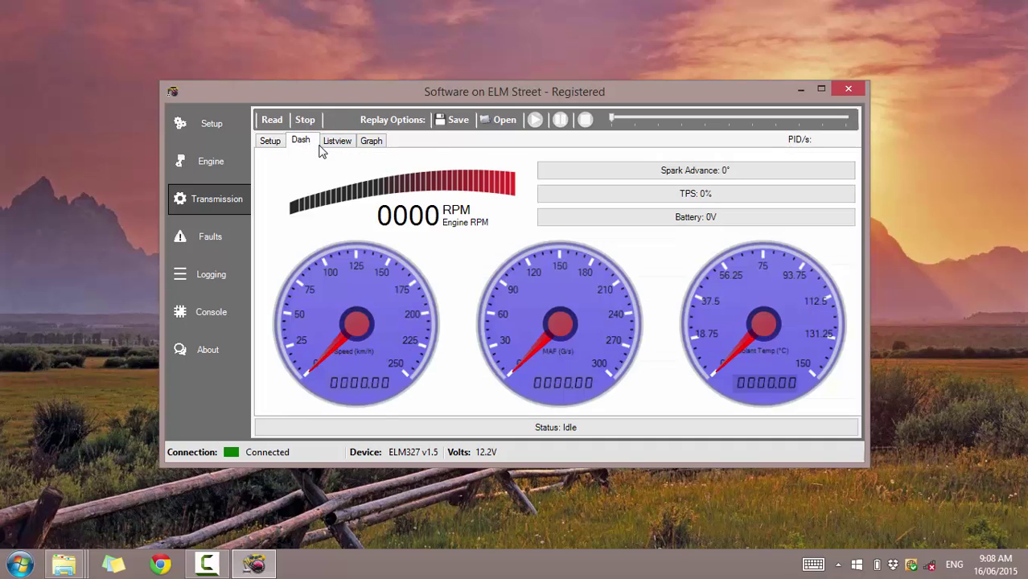
left_click(336, 142)
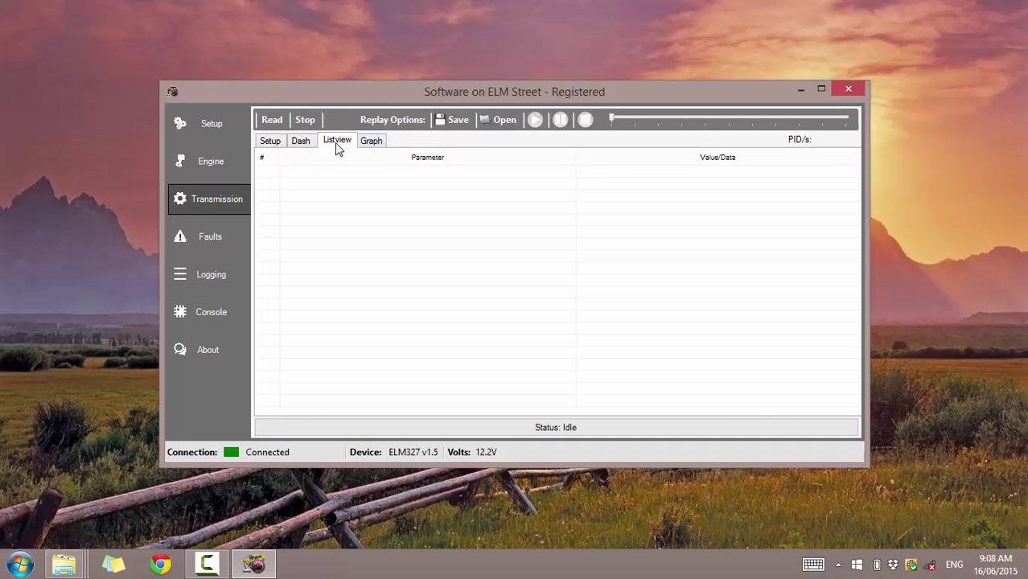
left_click(271, 141)
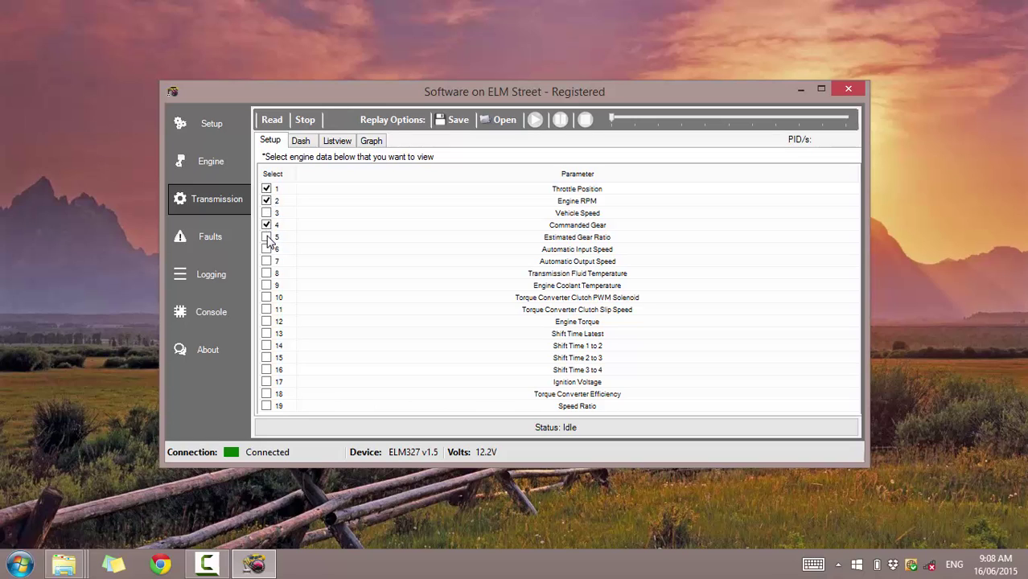
Step: Record a live transmission data session, checking the readings as gauges, list and graph, and stop the reading without saving the log
left_click(272, 121)
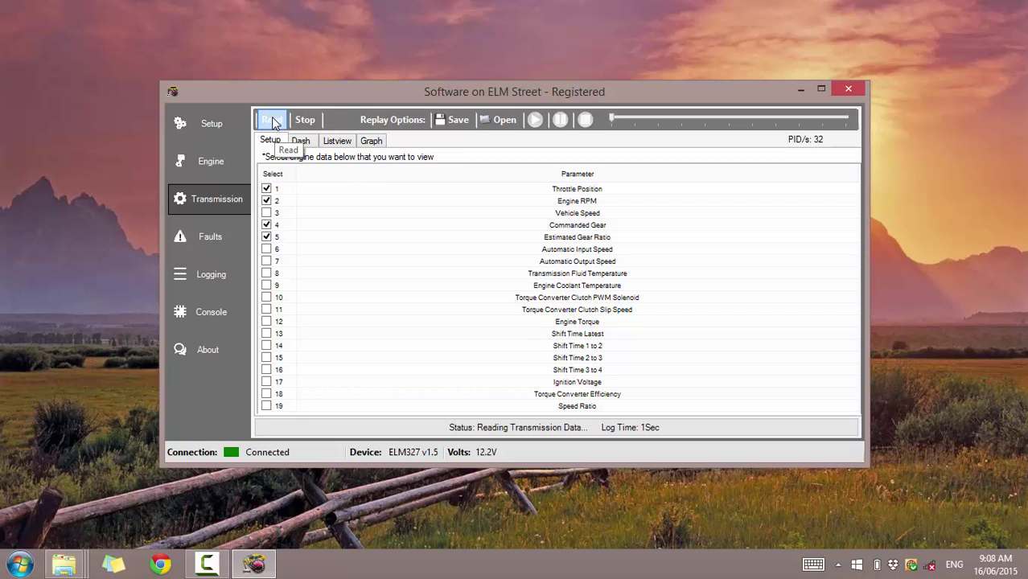
left_click(300, 142)
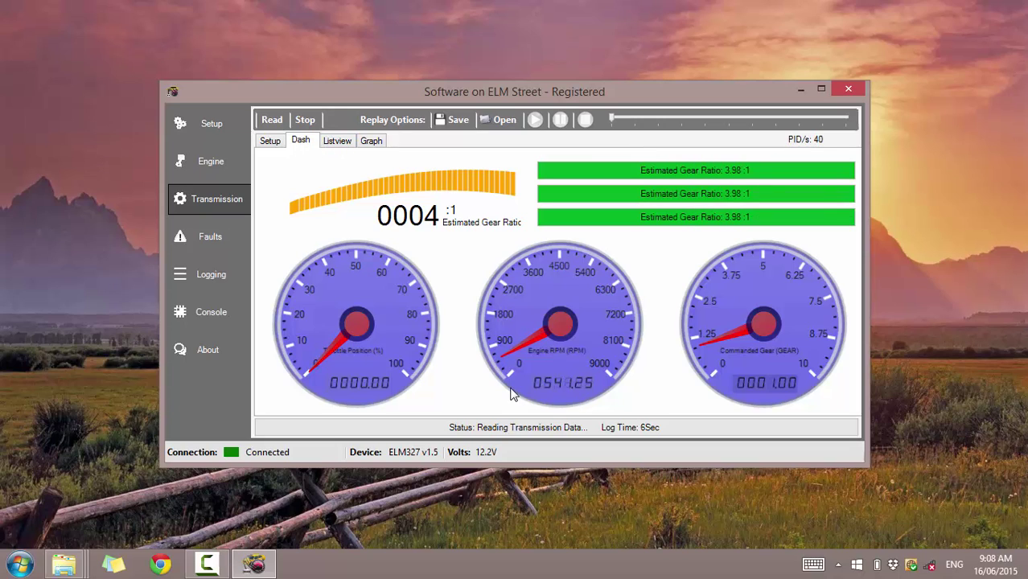
left_click(335, 143)
left_click(372, 141)
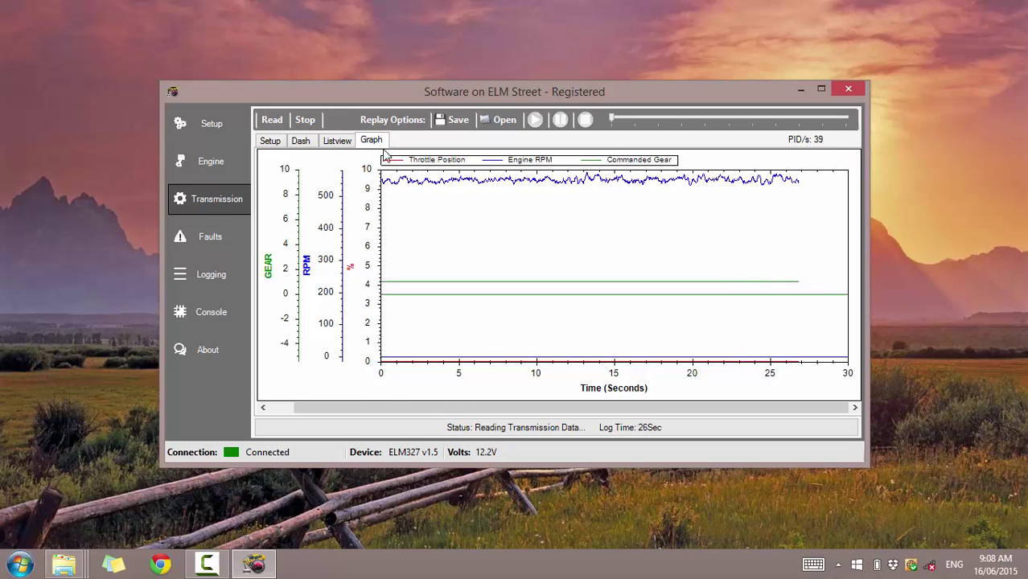
left_click(269, 141)
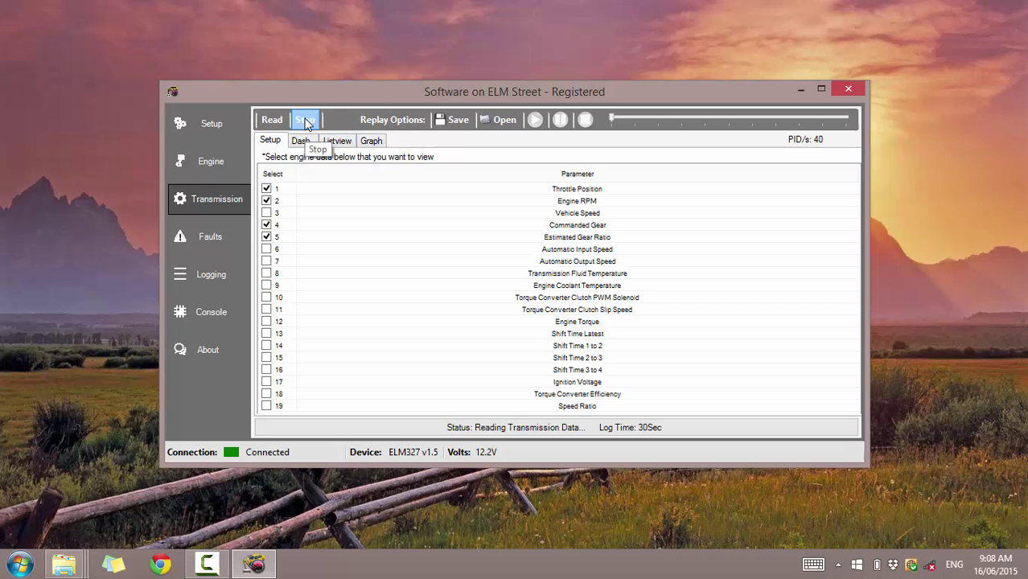
left_click(305, 120)
left_click(648, 340)
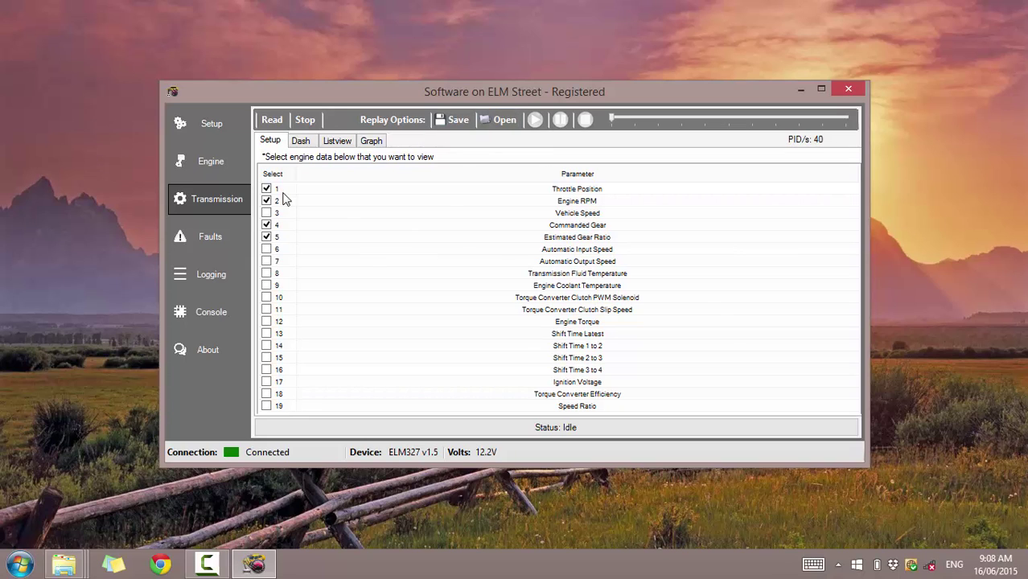
Step: Read the engine's current, history and pending fault codes, and return to the connection setup page
left_click(227, 239)
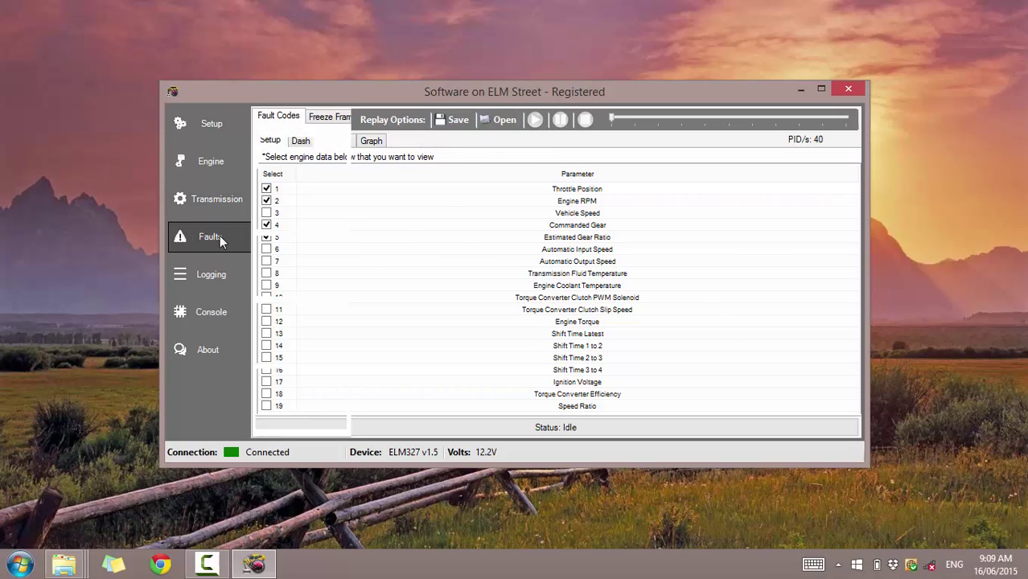
left_click(291, 210)
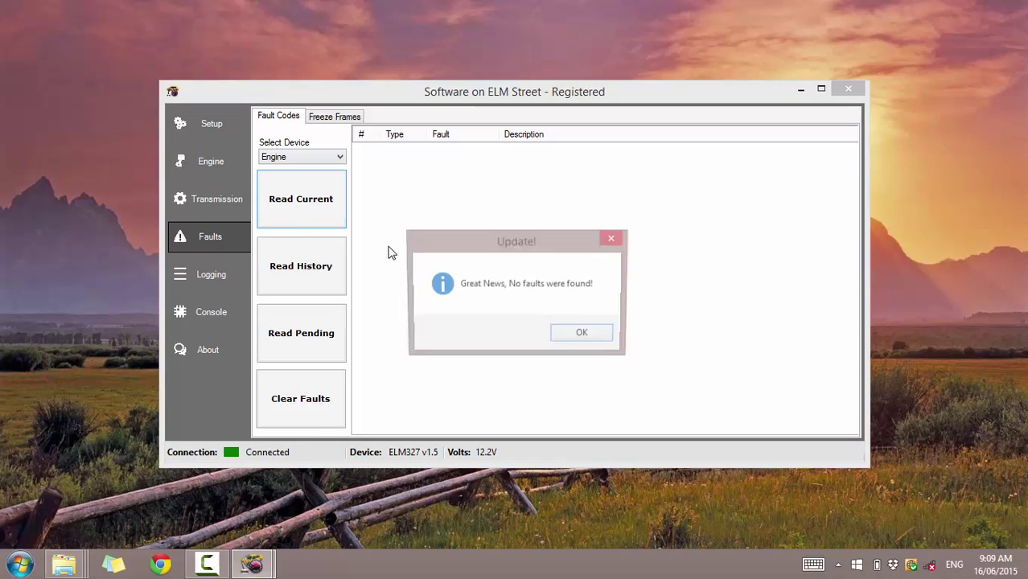
left_click(594, 339)
left_click(300, 251)
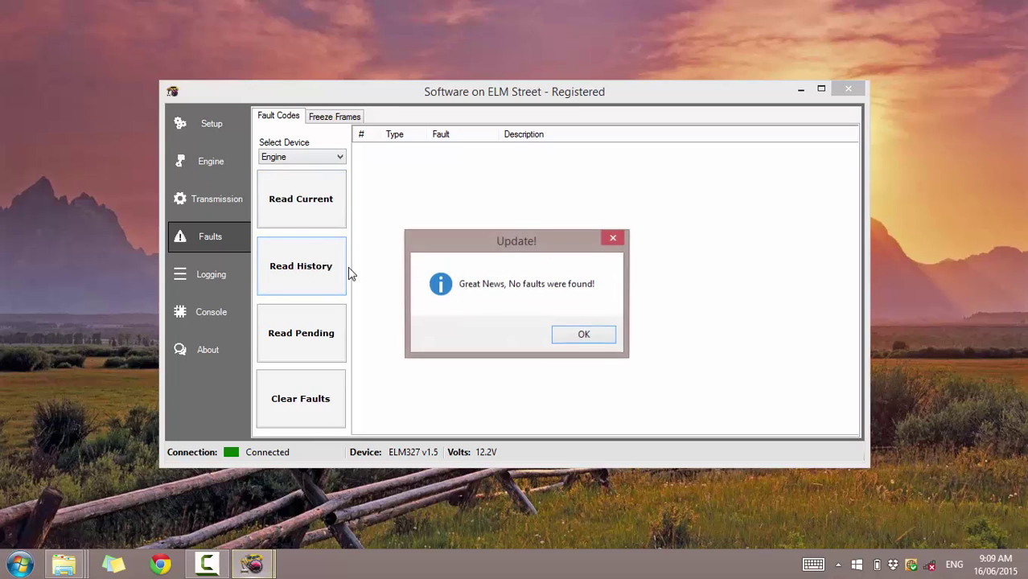
left_click(593, 340)
left_click(313, 336)
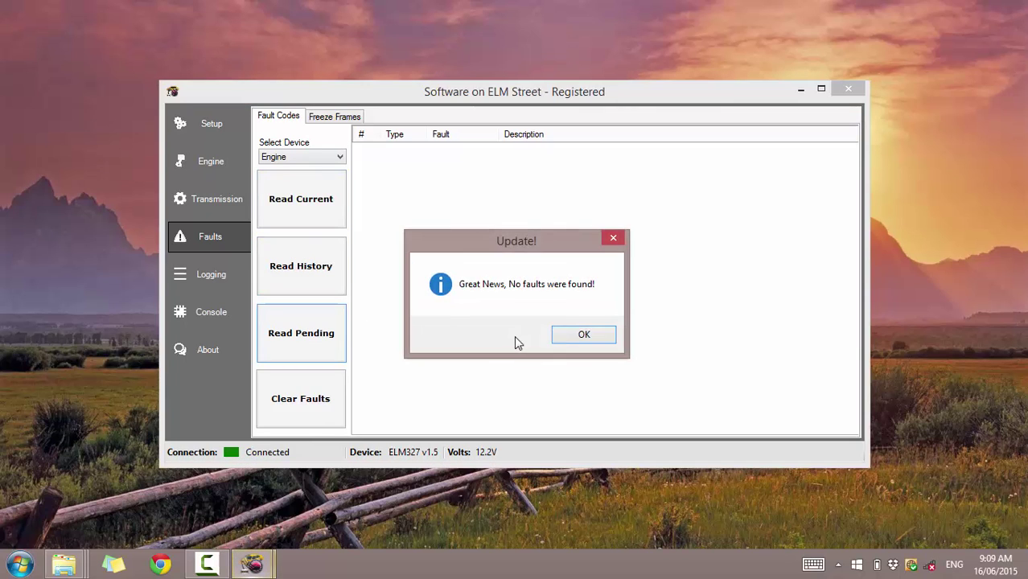
left_click(565, 336)
left_click(193, 124)
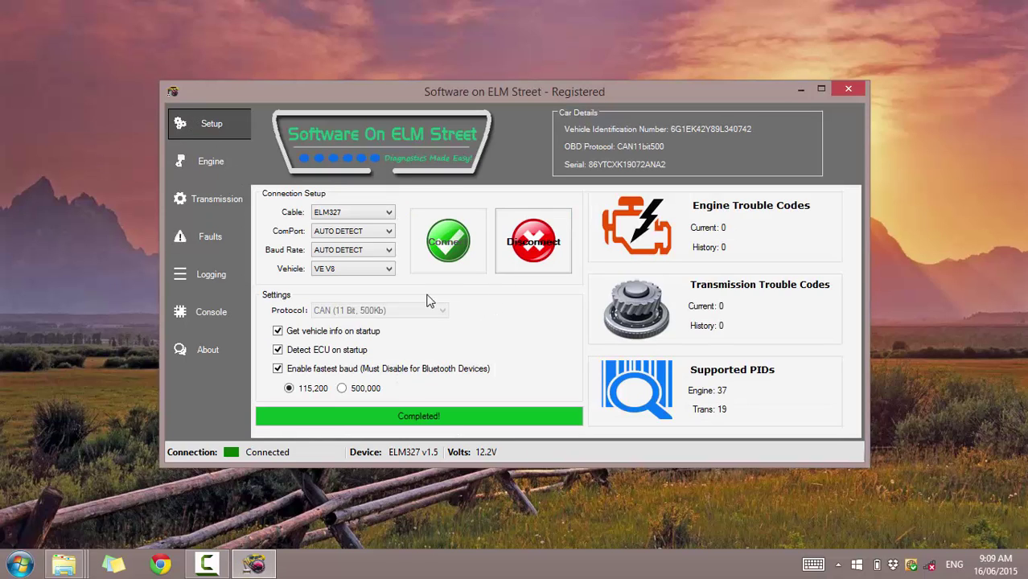